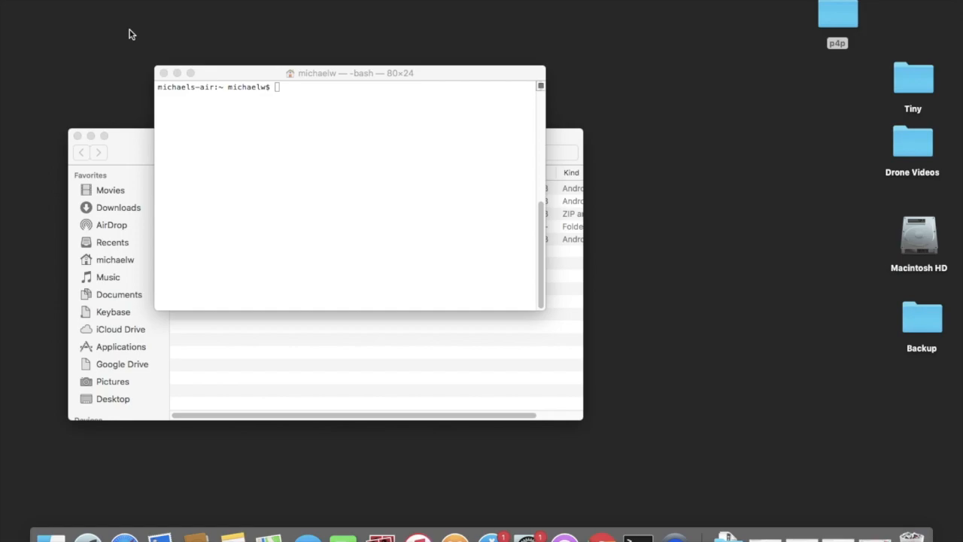
Focus the Terminal window sitting in the p4p folder
click(250, 76)
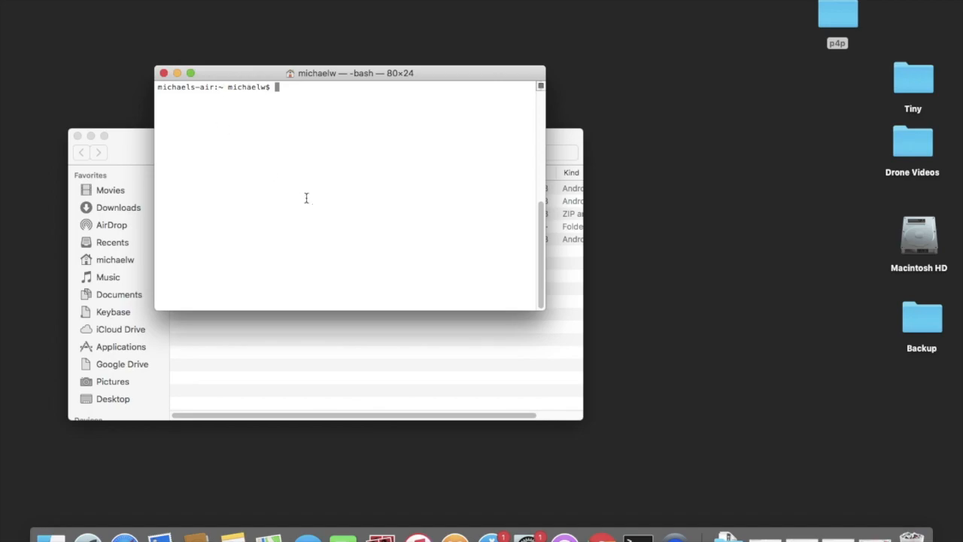
text(ad)
text(b )
text(sh)
text(ell)
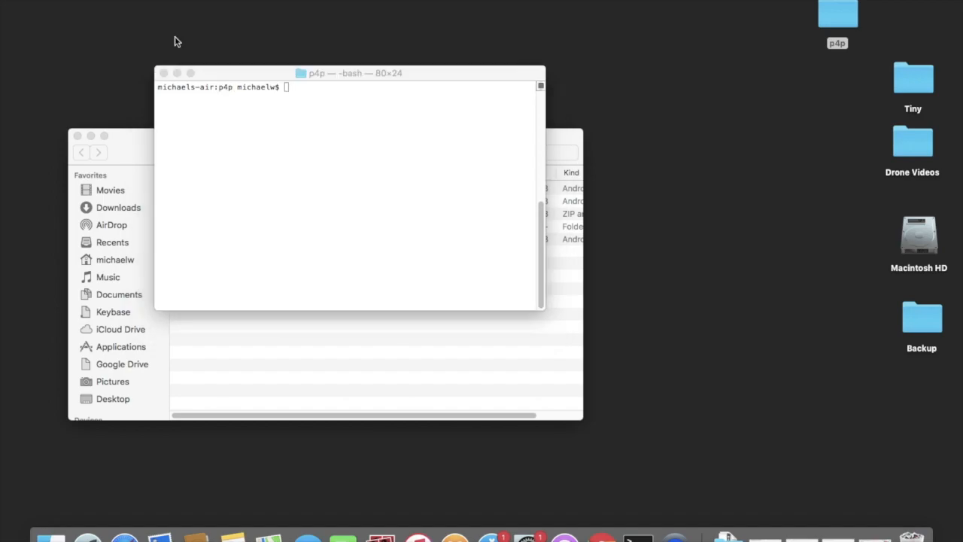
Run 'adb devices' and confirm one attached controller is listed
click(306, 161)
text(ad)
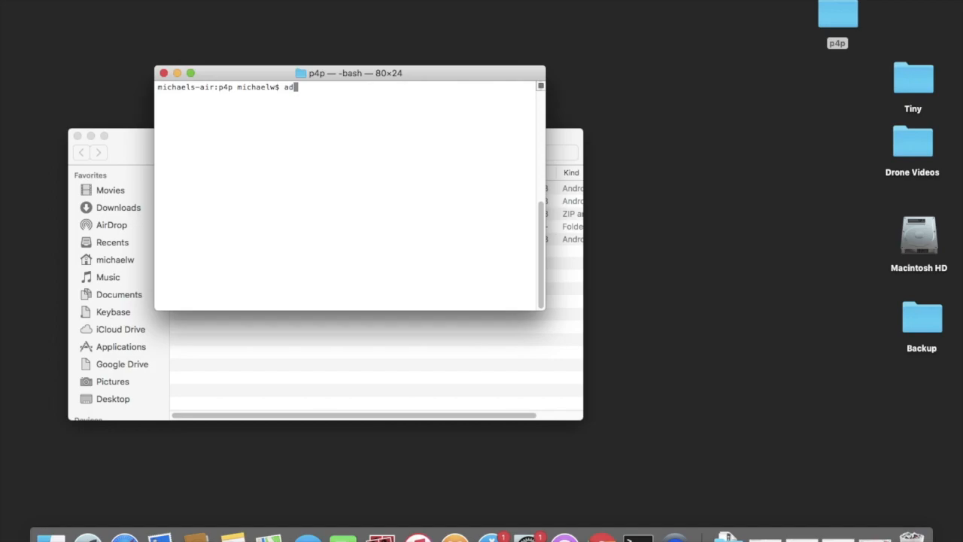
text(b)
text( devi)
text(ces)
key(Return)
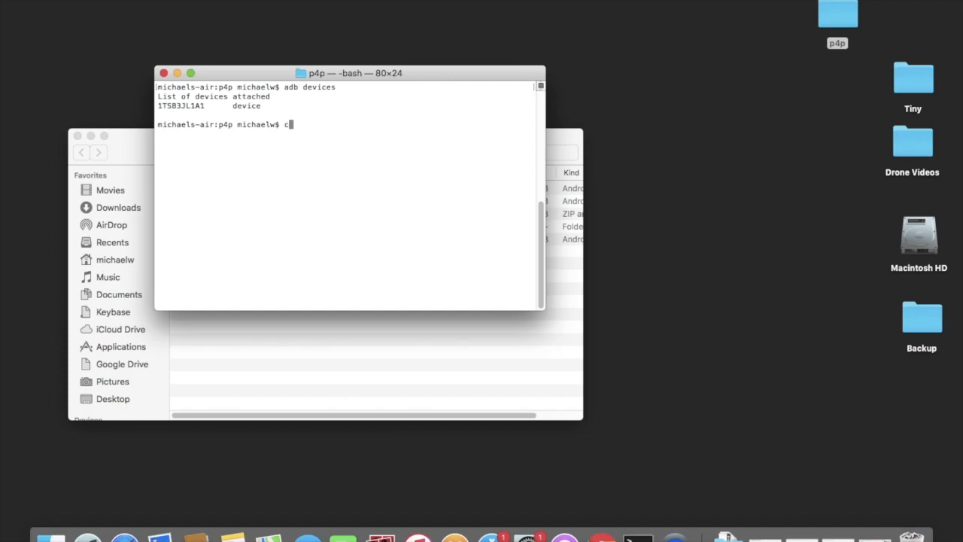
text(cd O)
Enter the OriginalGangsterCow folder and list its files with 'ls' and 'ls -alrt'
key(Tab)
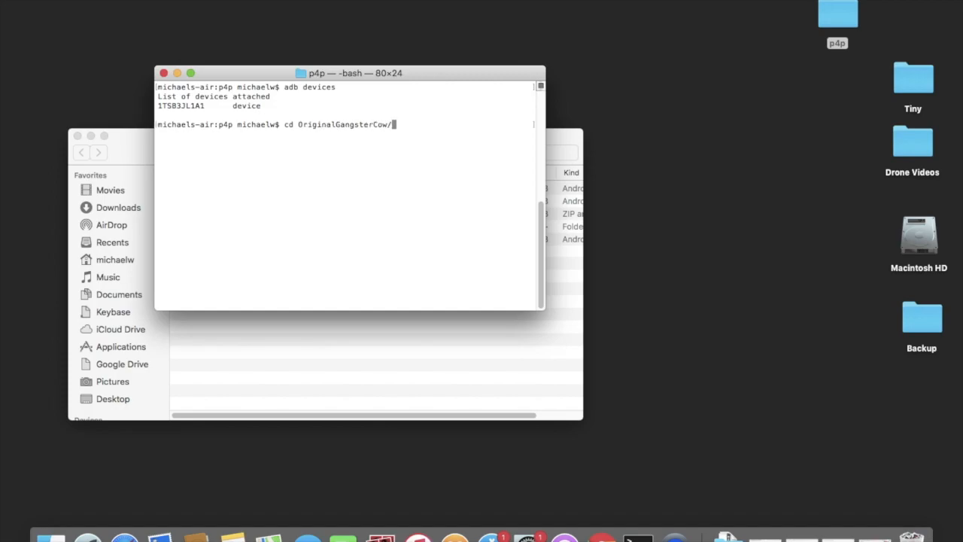
key(Return)
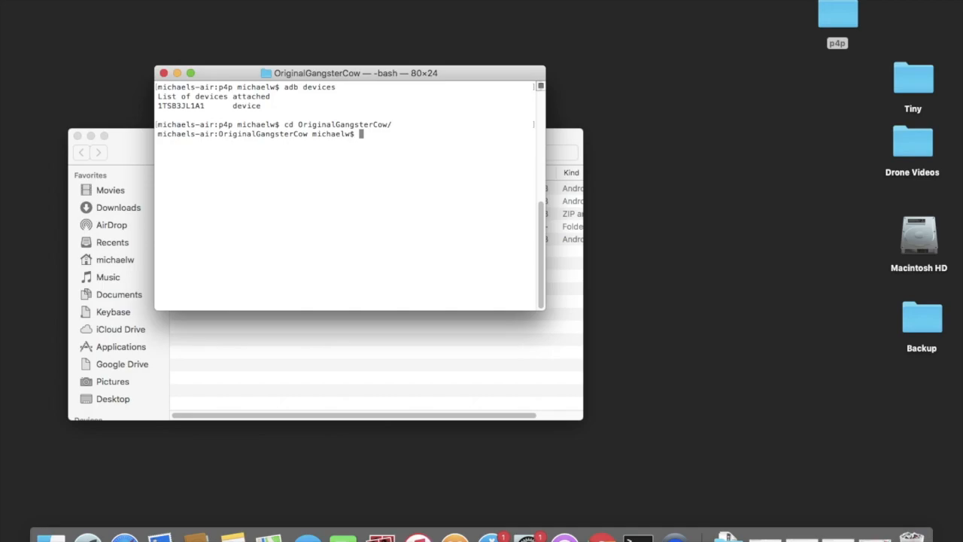
text(ls)
key(Return)
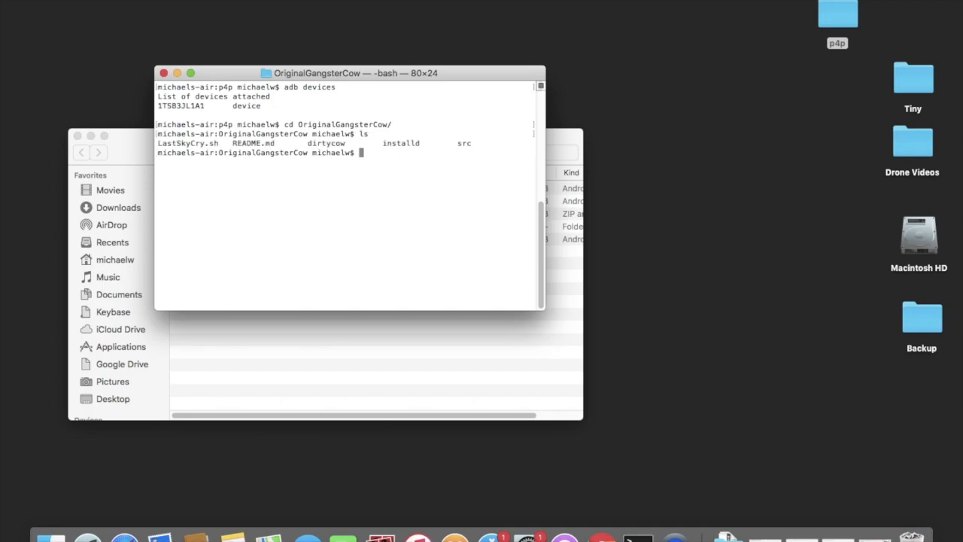
text(ls -alrt)
key(Return)
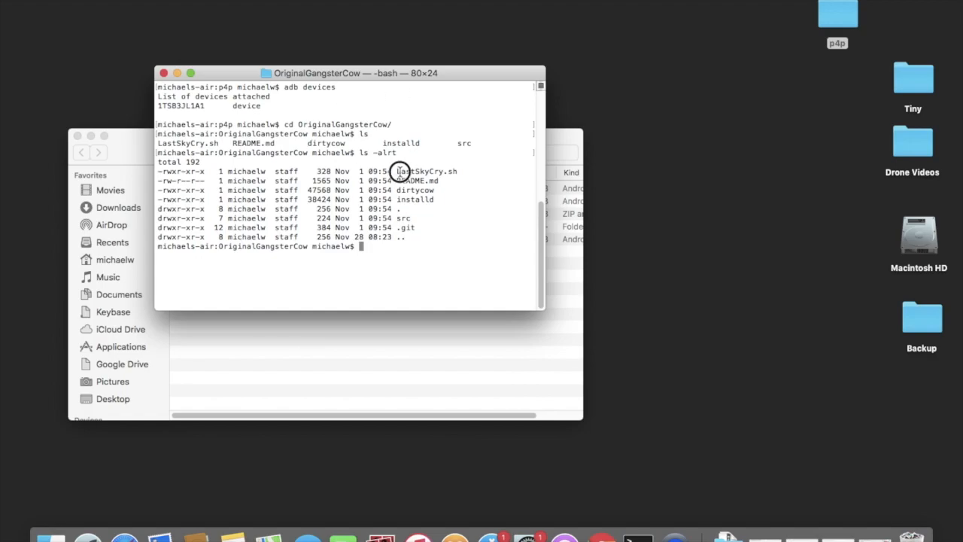
Point out LastSkyCry.sh and its permissions, then launch ./LastSkyCry.sh
drag(398, 171, 468, 175)
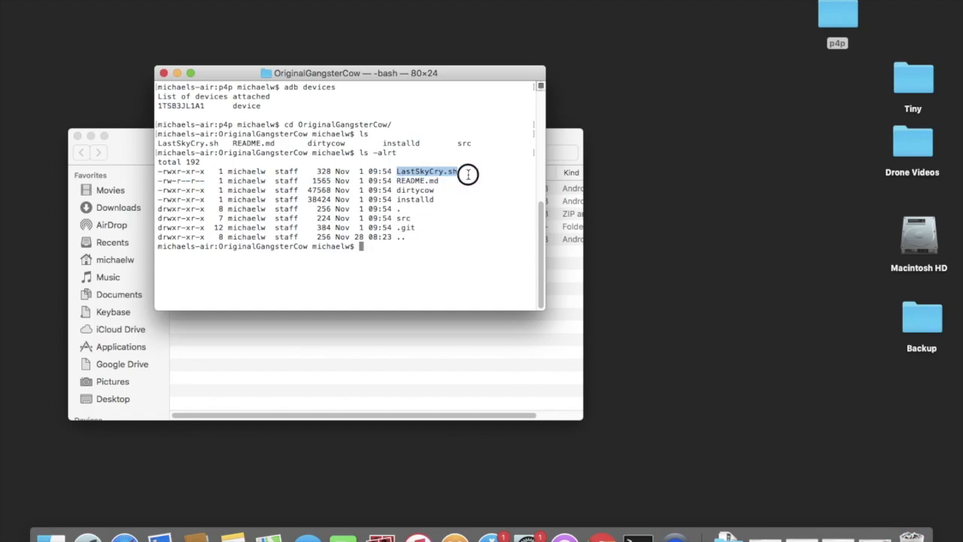
drag(159, 171, 211, 172)
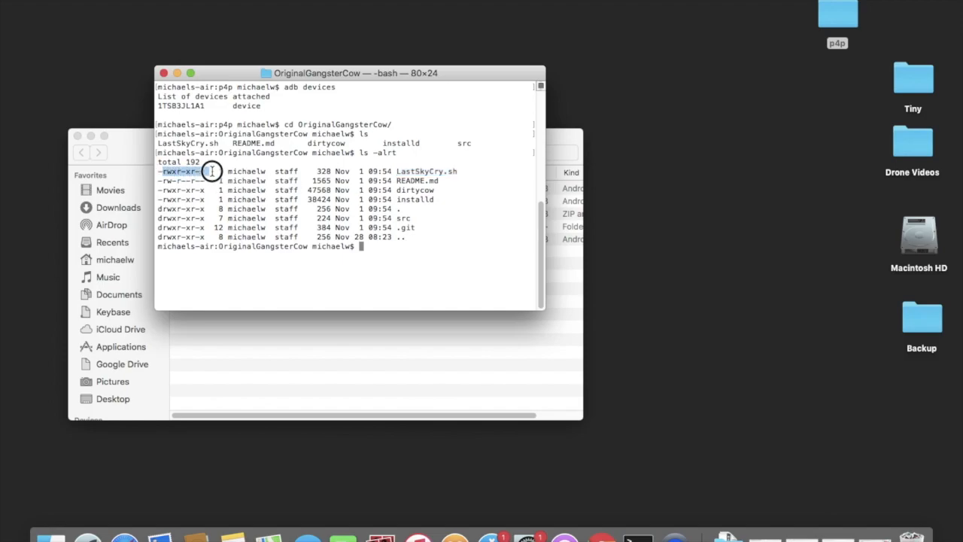
click(322, 179)
text(./)
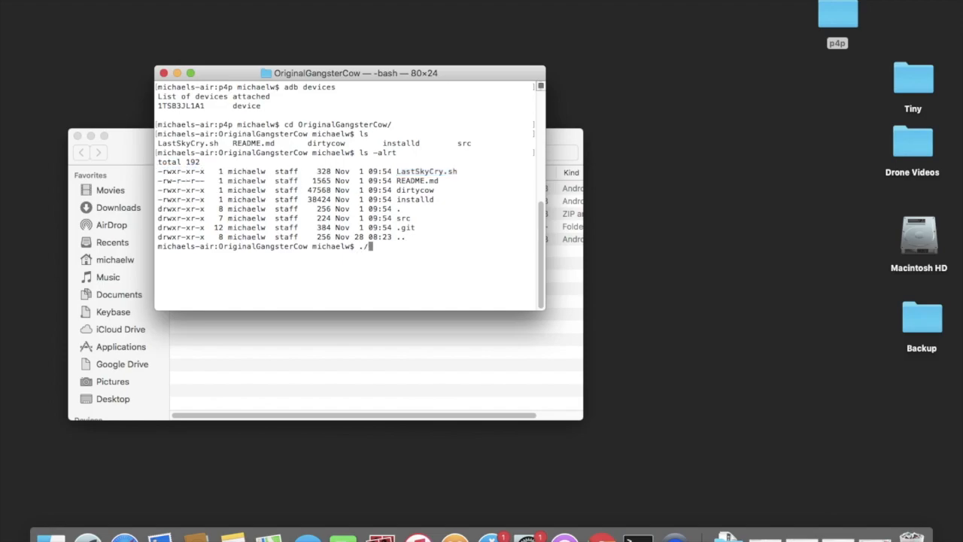
text(La)
key(Tab)
key(Return)
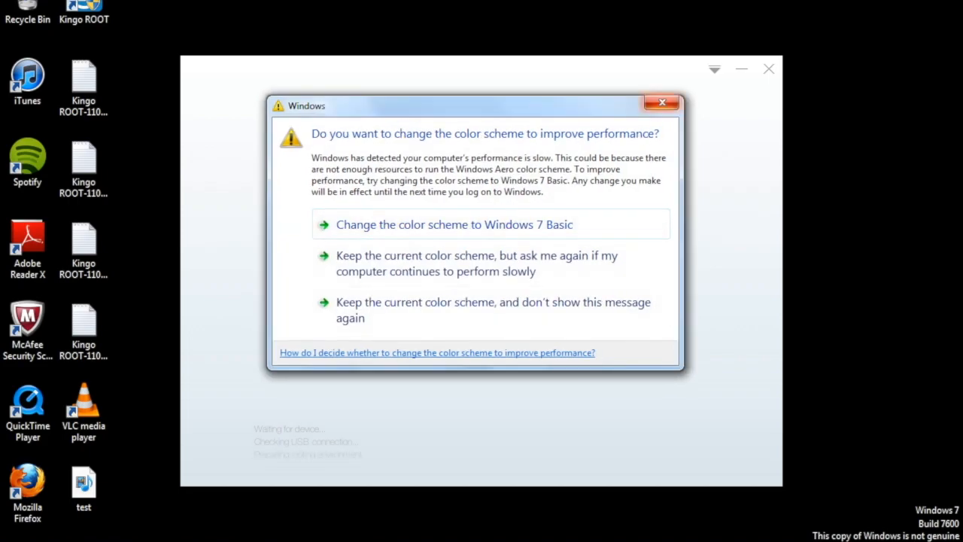
Dismiss the Windows colour-scheme prompt so Kingo ROOT's rooting progress continues
click(662, 103)
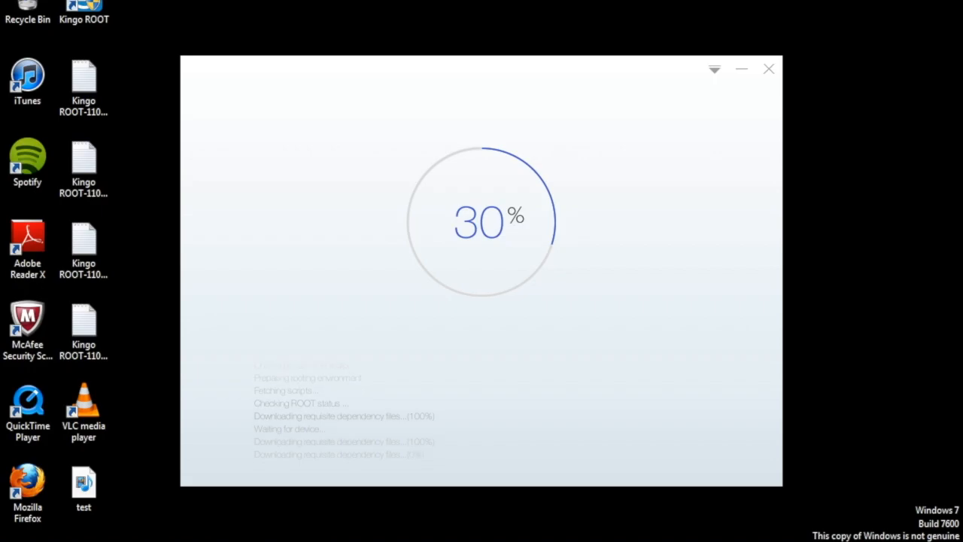
key(Escape)
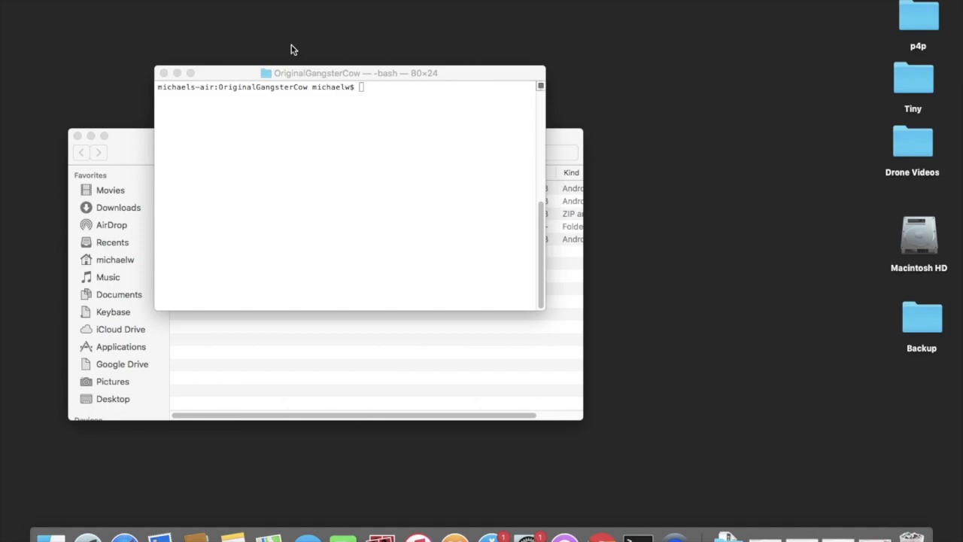
Move up with 'cd ..' to the p4p folder and list its contents
click(348, 141)
key(Return)
text(cd ..)
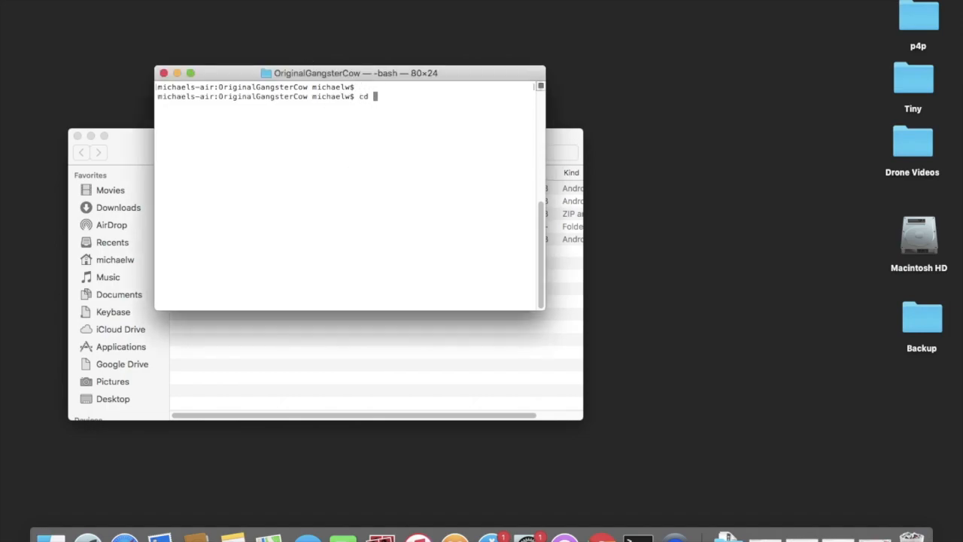
key(Return)
text(ls)
key(Return)
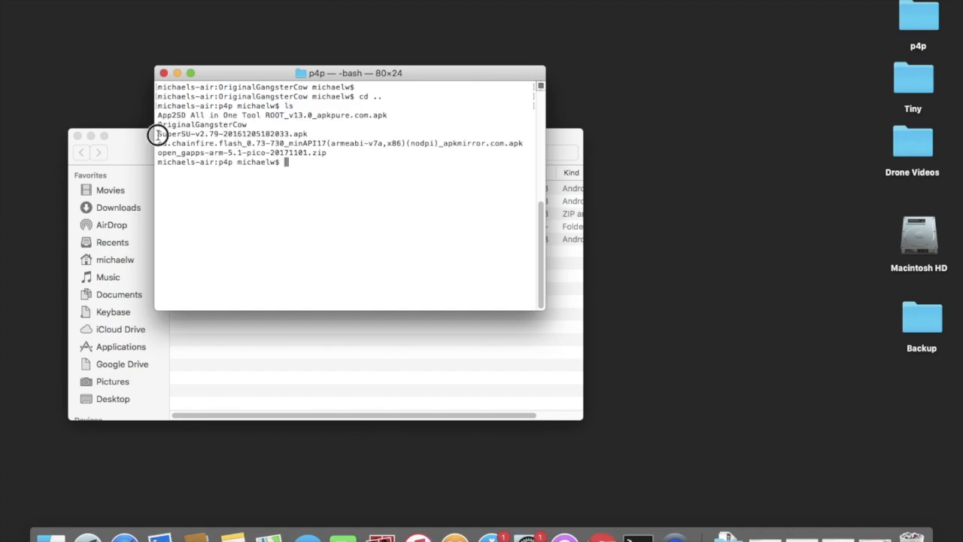
Point out the SuperSU package and the OriginalGangsterCow folder in the listing
drag(158, 134, 319, 133)
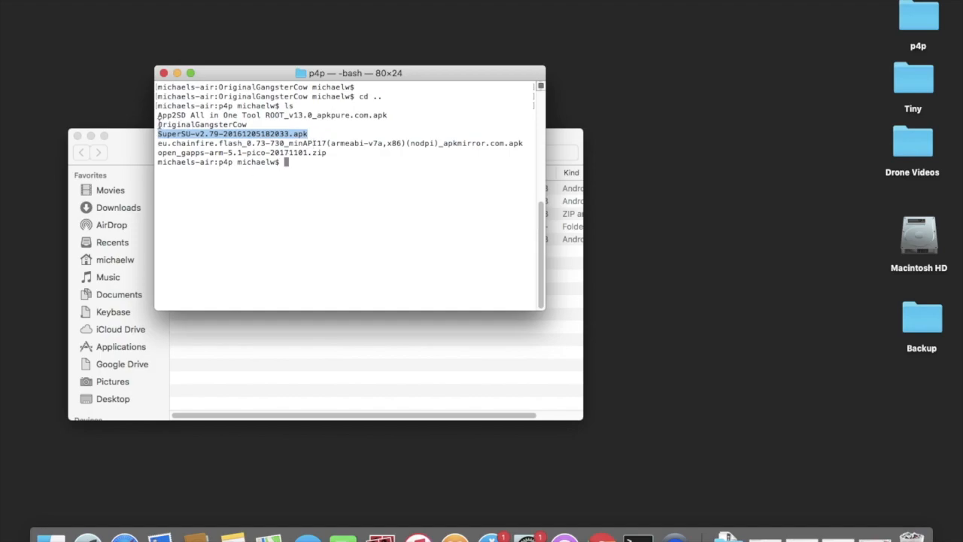
click(158, 123)
drag(159, 123, 257, 125)
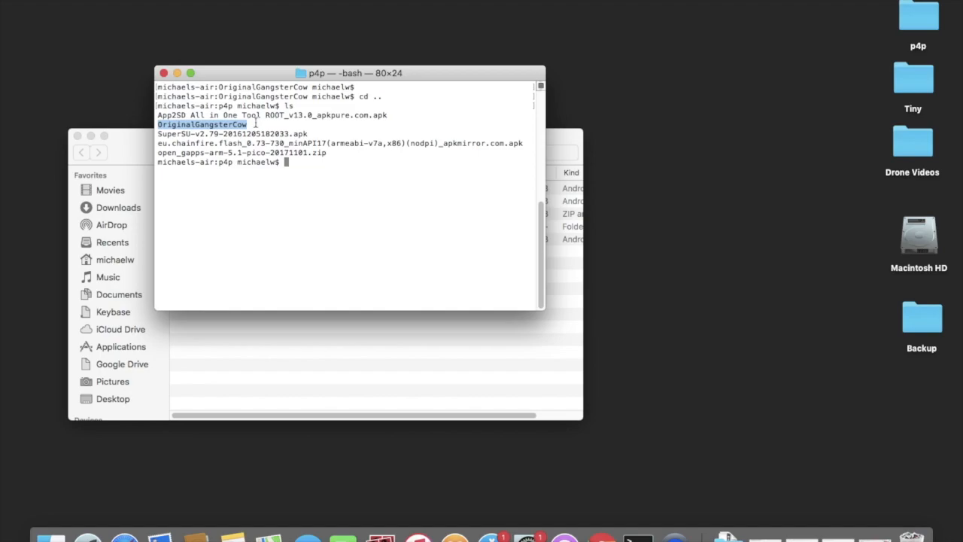
click(262, 231)
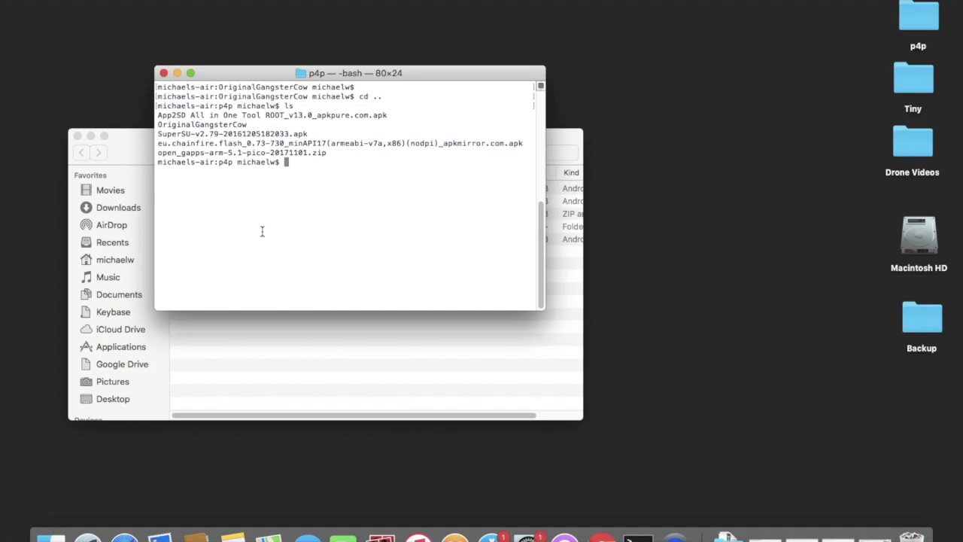
text(adb inst)
text(all Su)
Install SuperSU-v2.79-20161205182033.apk on the controller via adb install, ending in Success
key(Tab)
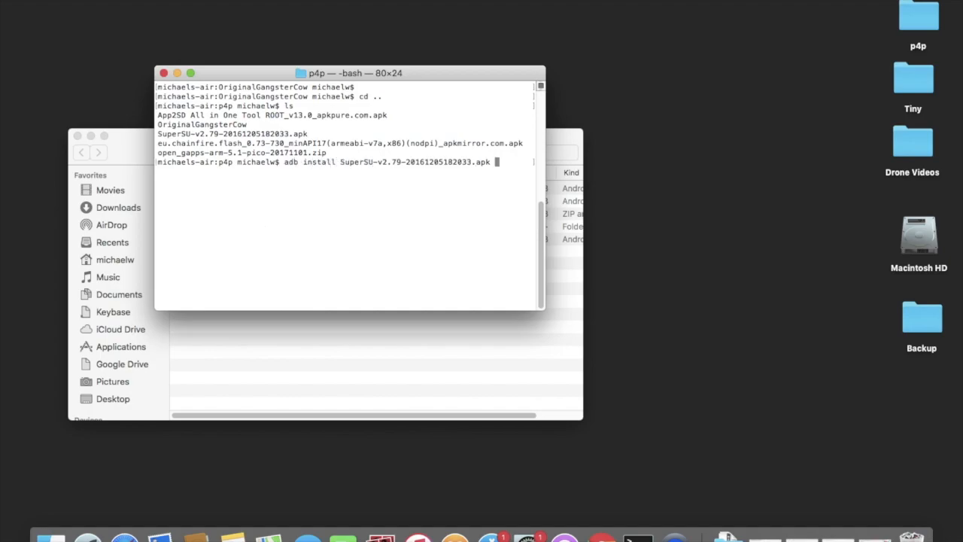
key(Return)
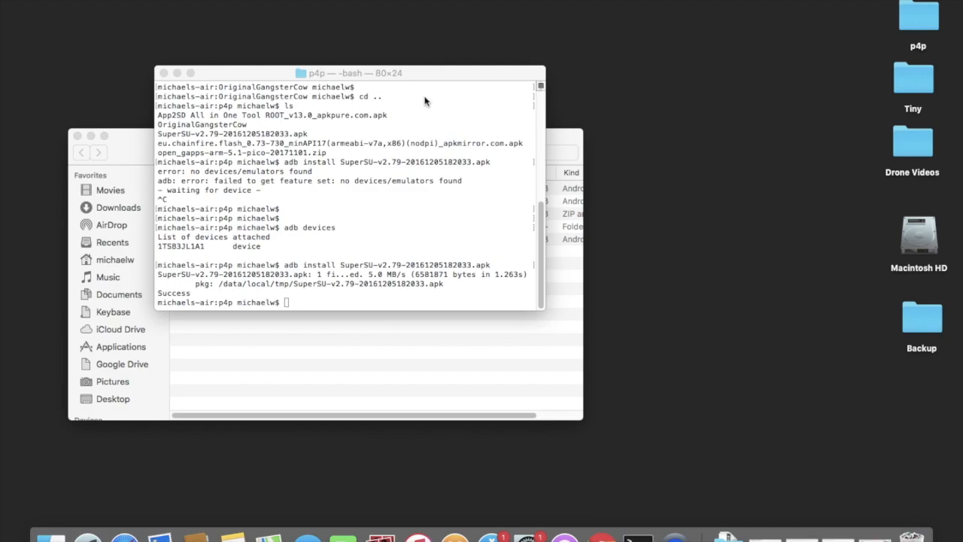
List the p4p folder and point out the Flashfire, App2SD and OriginalGangsterCow entries
click(330, 246)
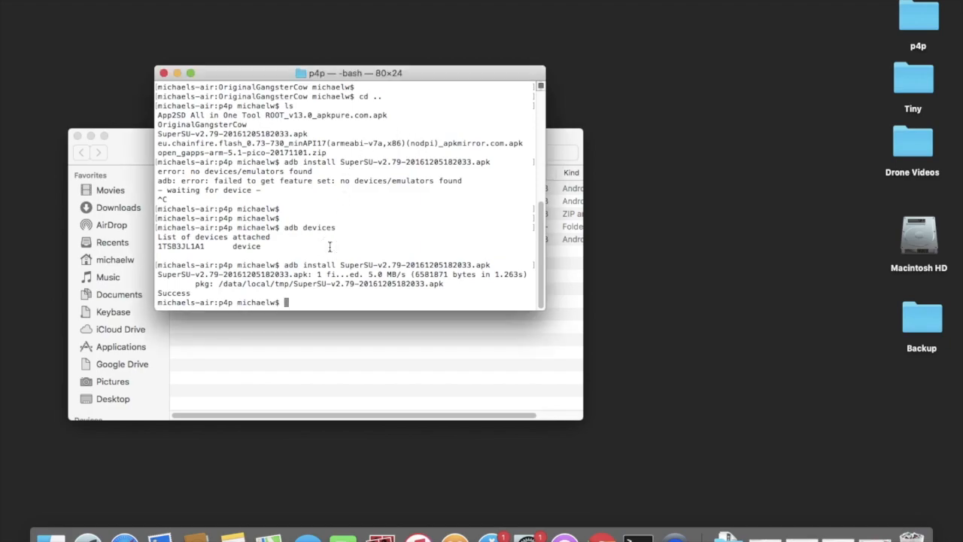
text(ls)
key(Return)
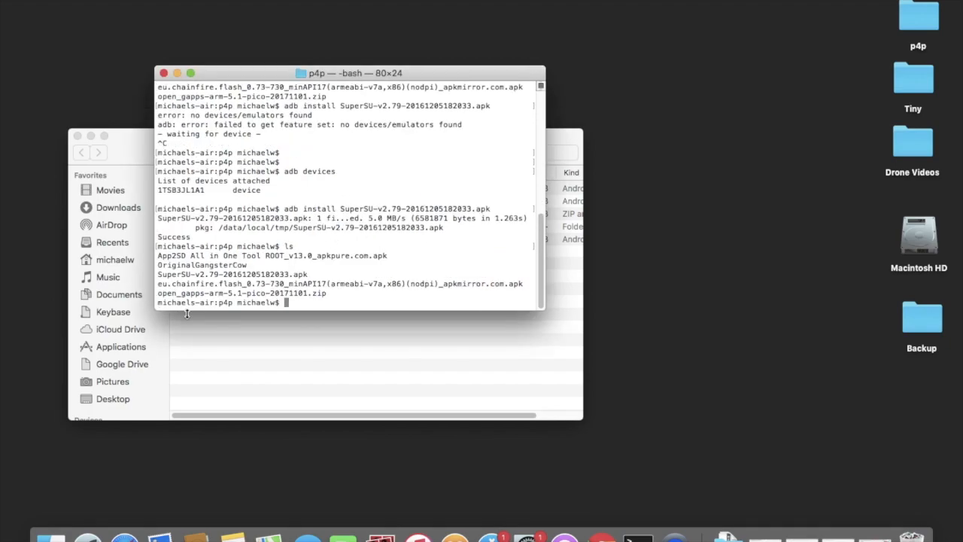
drag(158, 287, 465, 285)
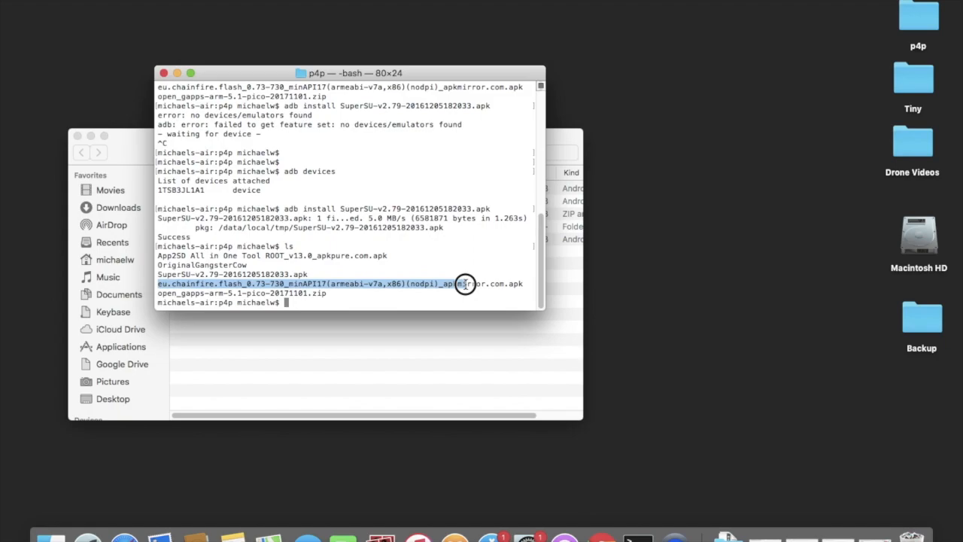
drag(465, 284, 468, 283)
drag(158, 255, 386, 257)
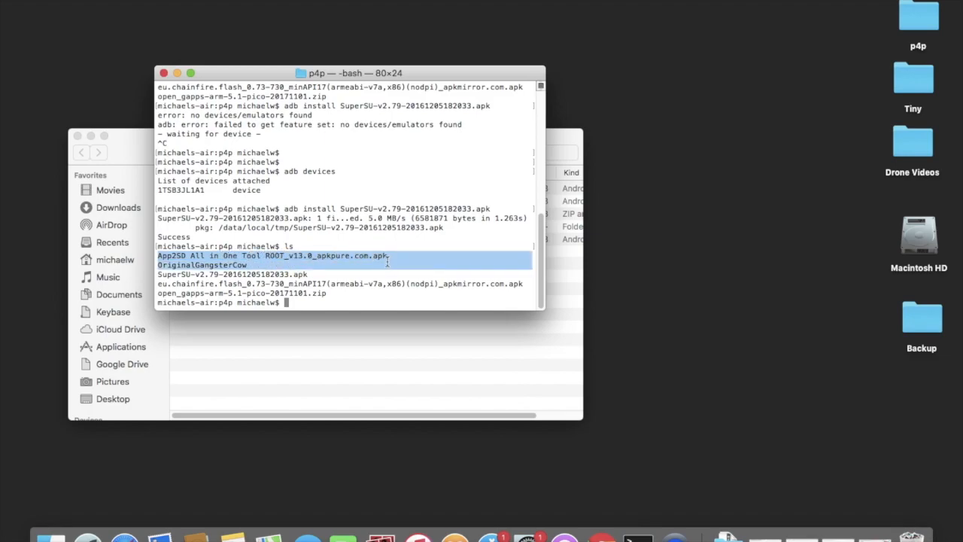
click(389, 260)
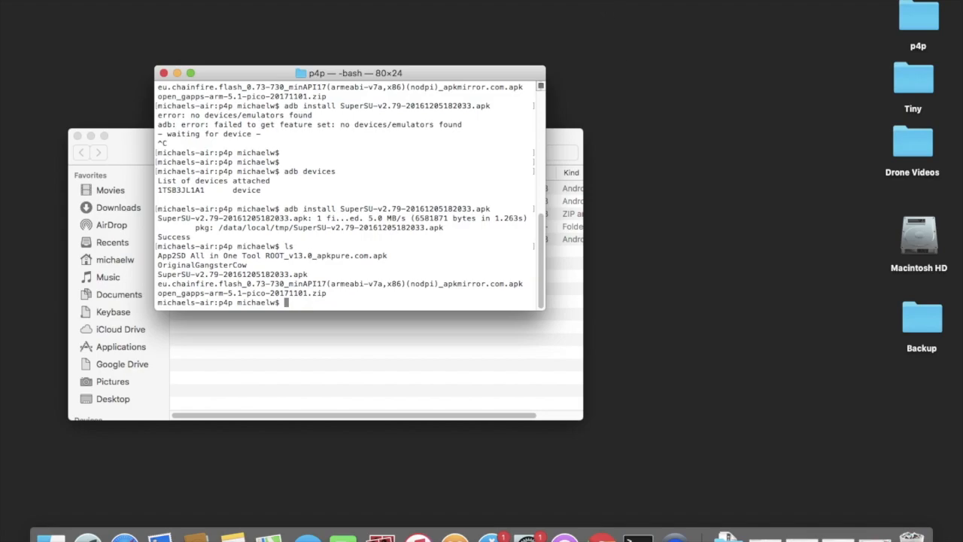
Clear the screen, list p4p, and adb install the eu.chainfire.flash Flashfire APK with Success
key(ctrl+l)
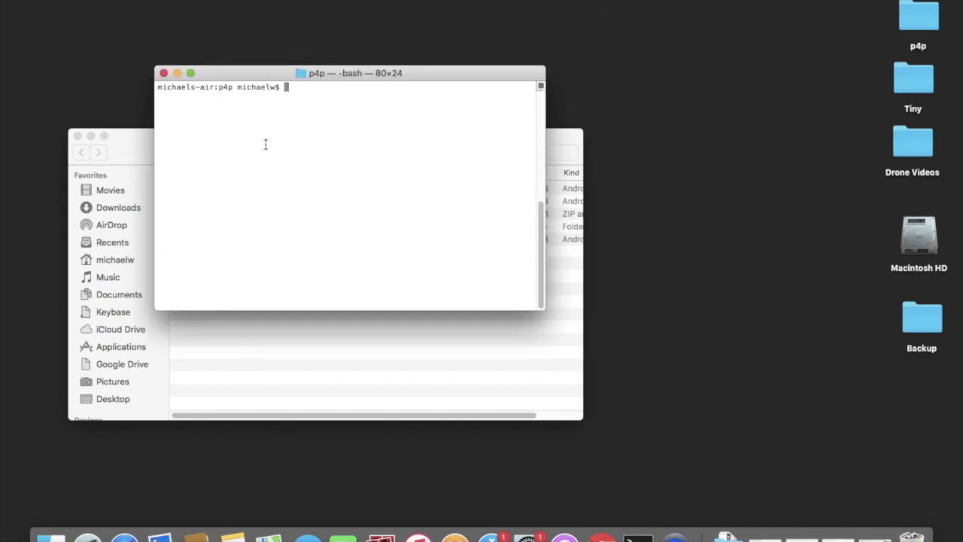
text(ls)
key(Return)
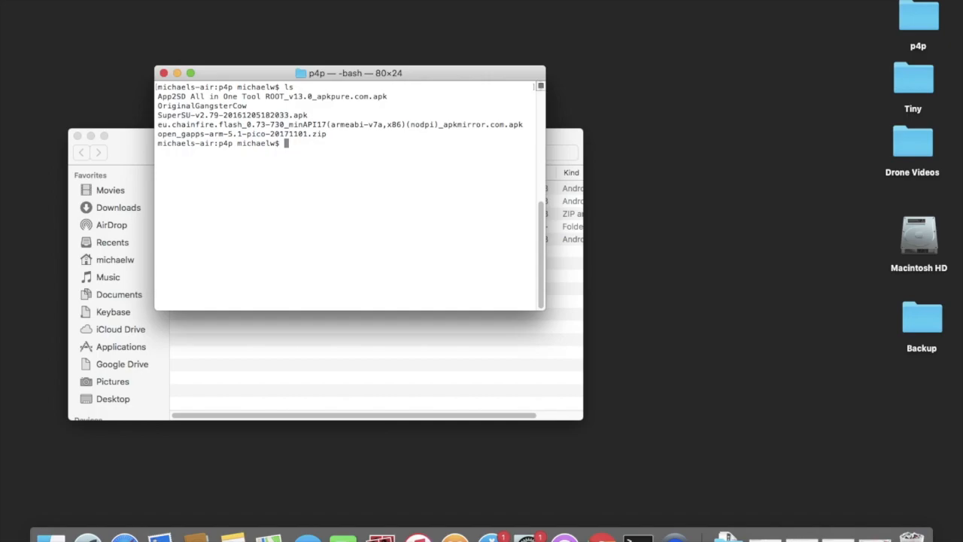
text(ad)
text(b install e)
key(Tab)
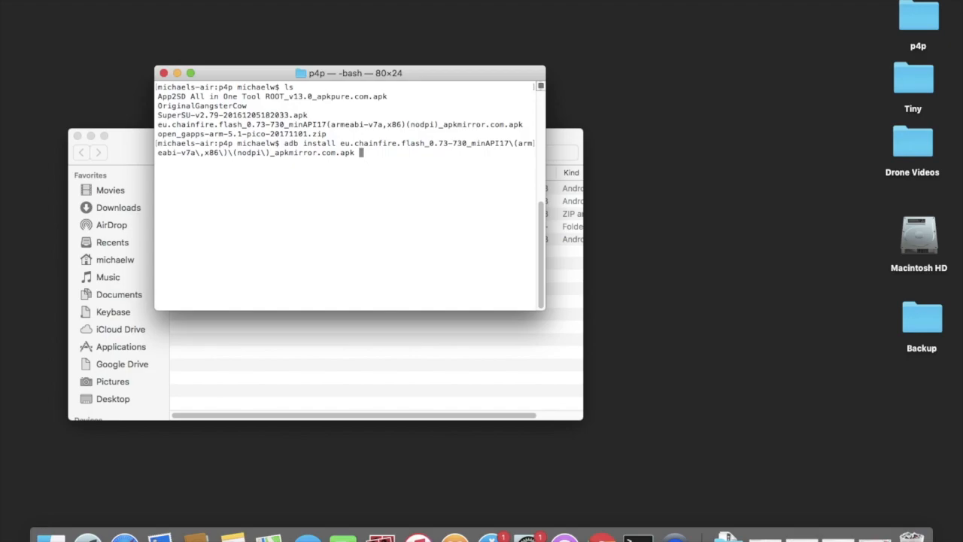
key(Return)
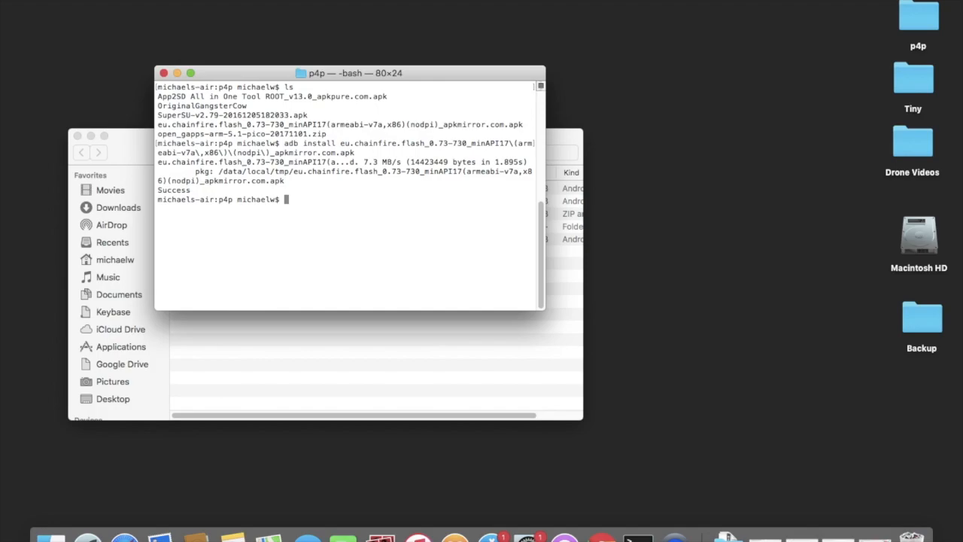
text(adb )
text(install a)
text(pp)
adb install the App2SD All in One Tool APK on the controller, ending in Success
key(BackSpace)
key(BackSpace)
key(BackSpace)
text(A)
key(Tab)
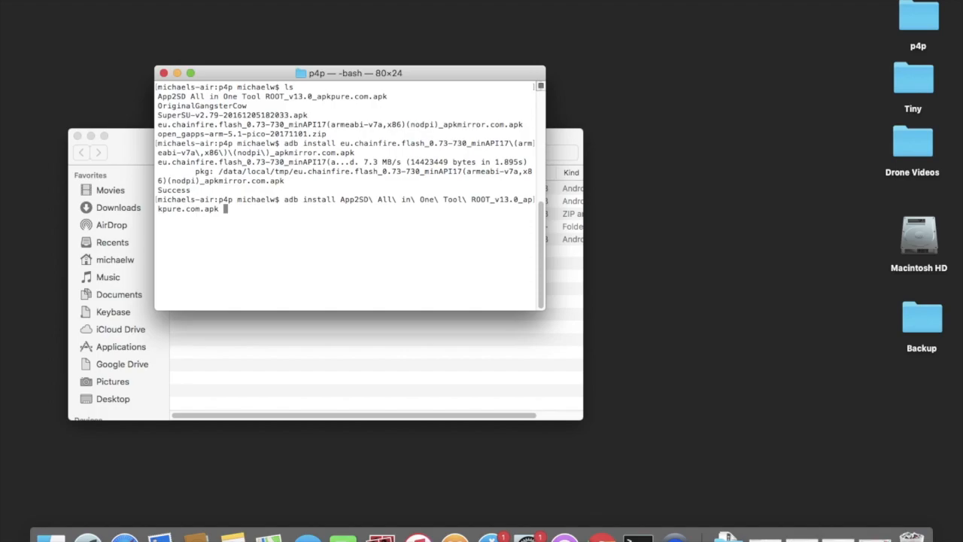
key(Return)
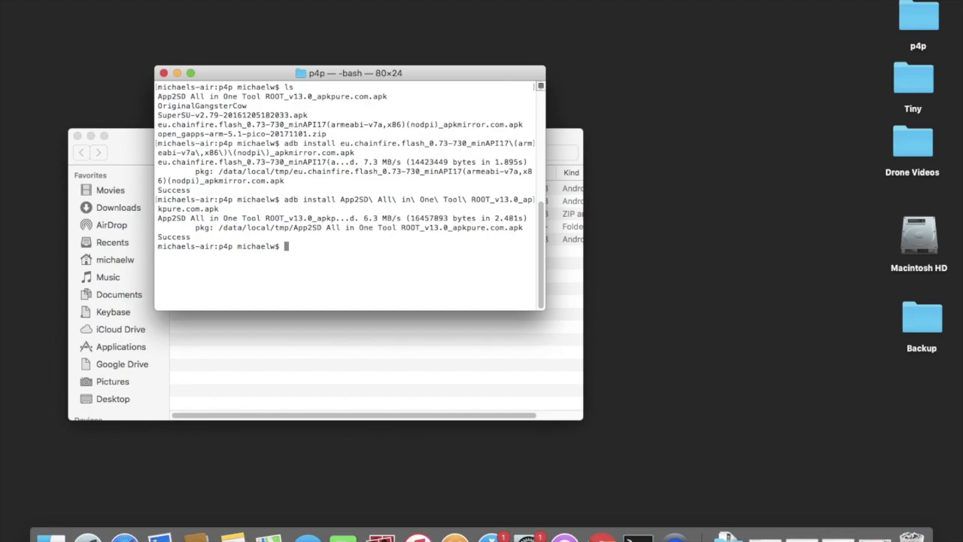
text(adb shell)
In an adb shell run df, note /system at 1.5G with 102.4M free, then exit with Ctrl+D
key(Return)
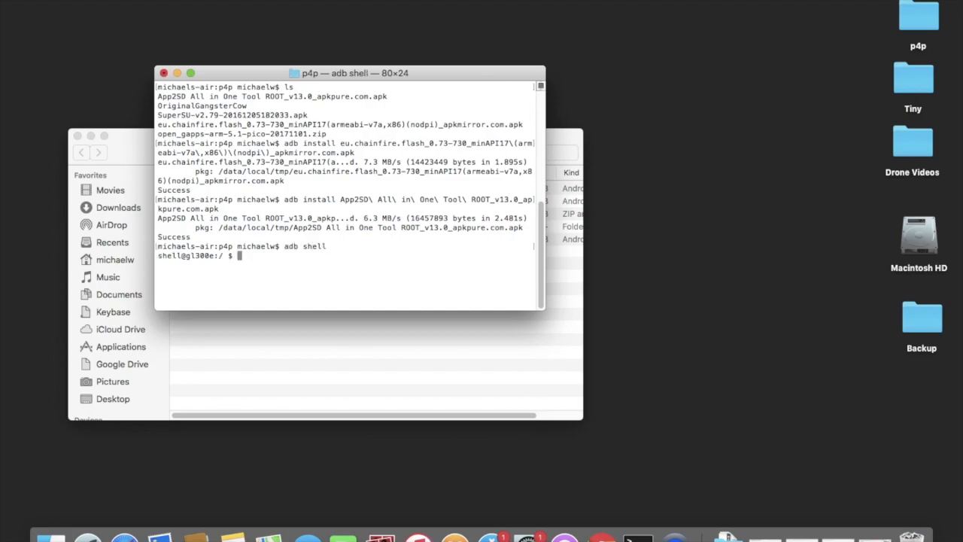
text(df)
key(Return)
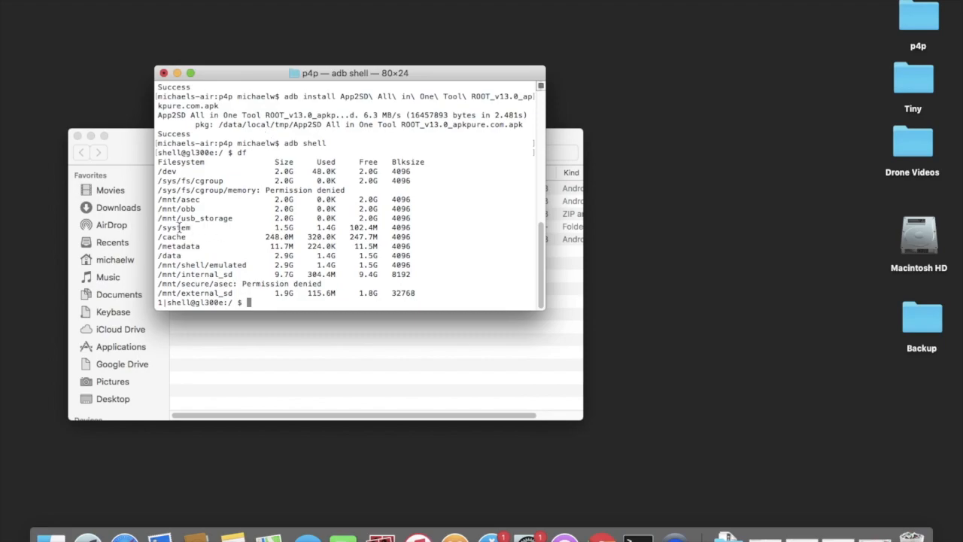
drag(158, 227, 416, 227)
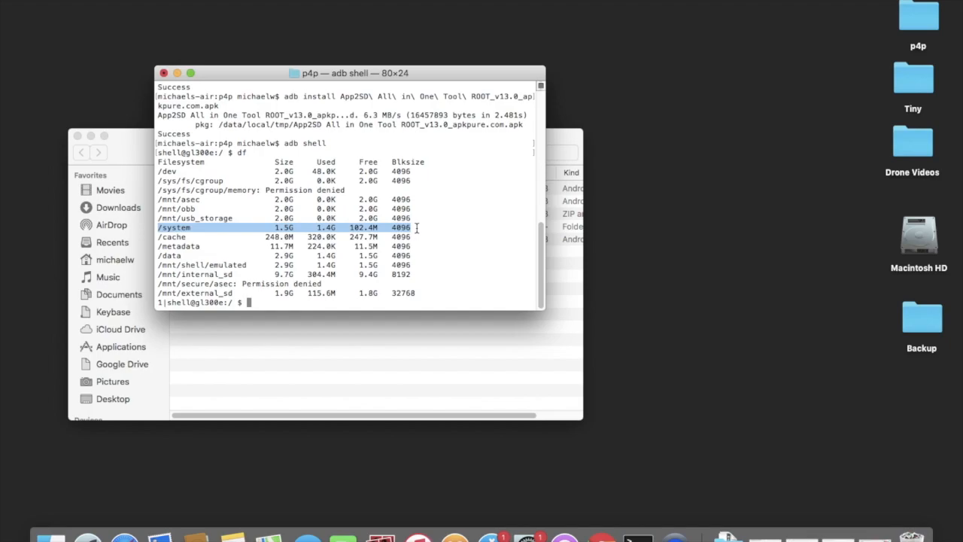
key(ctrl+d)
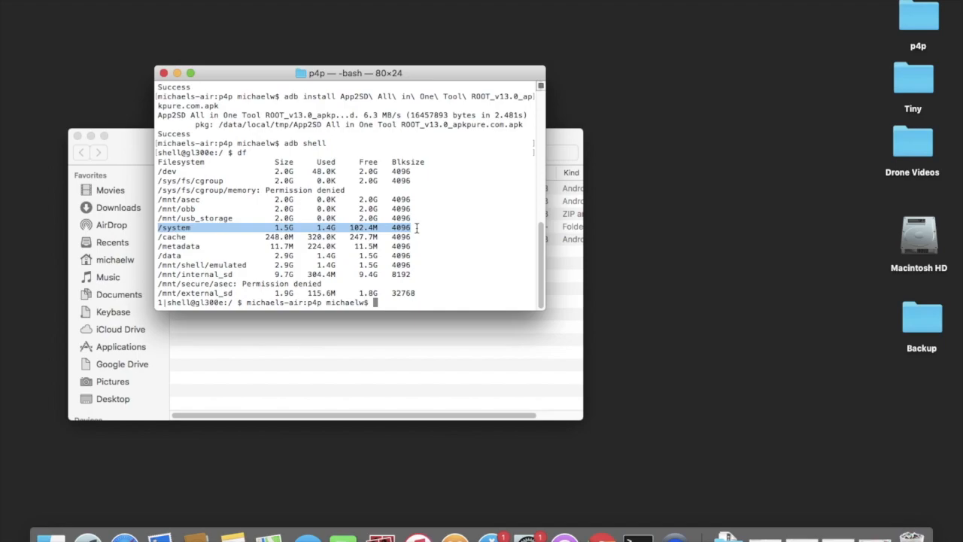
Return to Terminal and add fresh prompt lines before reopening the controller's shell
click(102, 61)
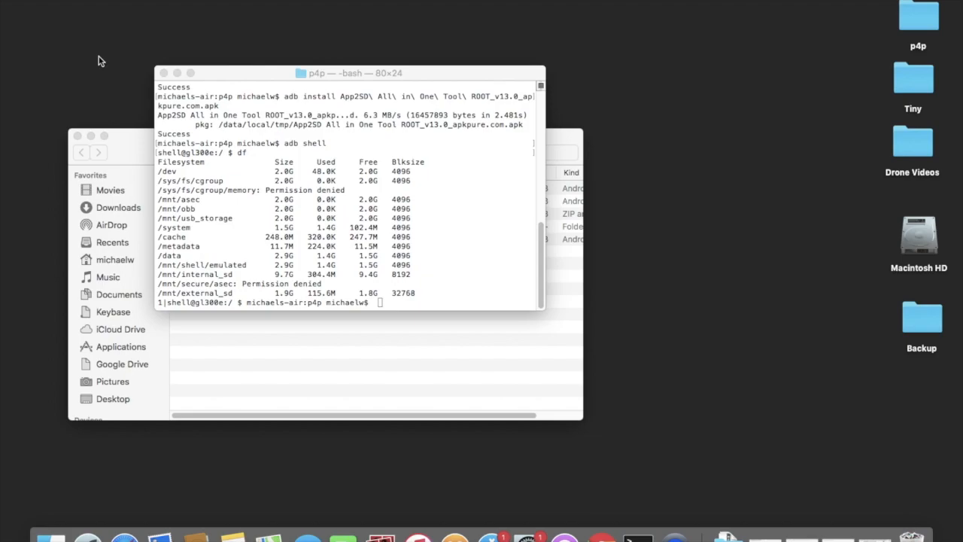
click(362, 176)
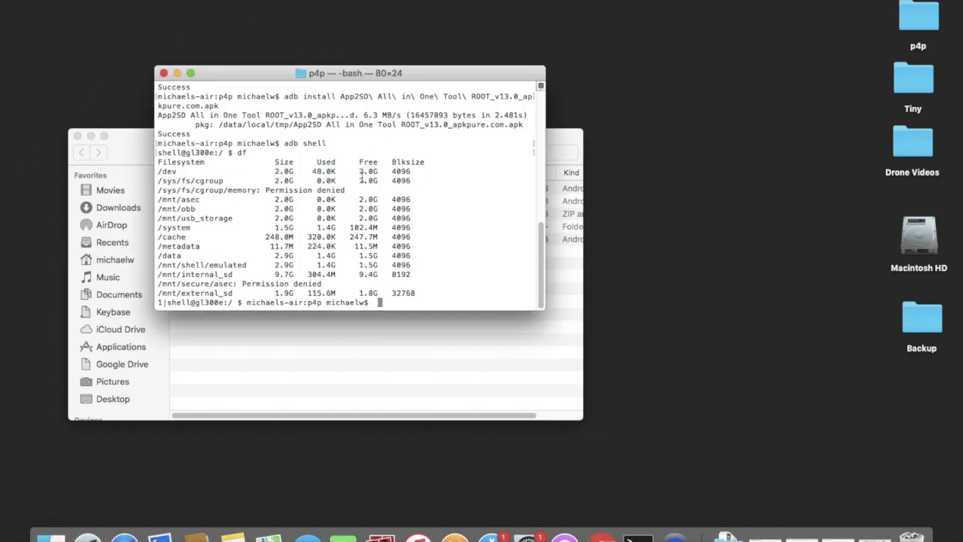
key(Return)
key(Return)
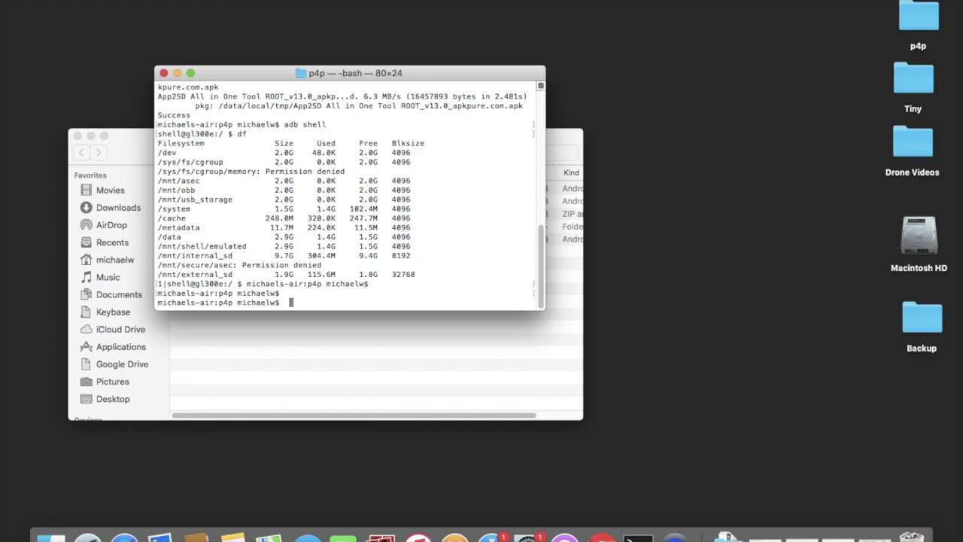
text(adb shell)
key(Return)
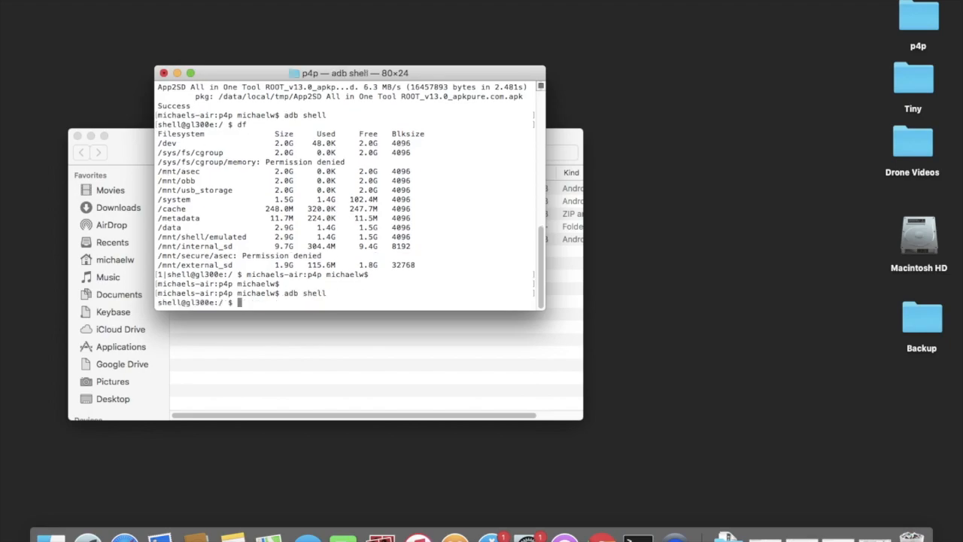
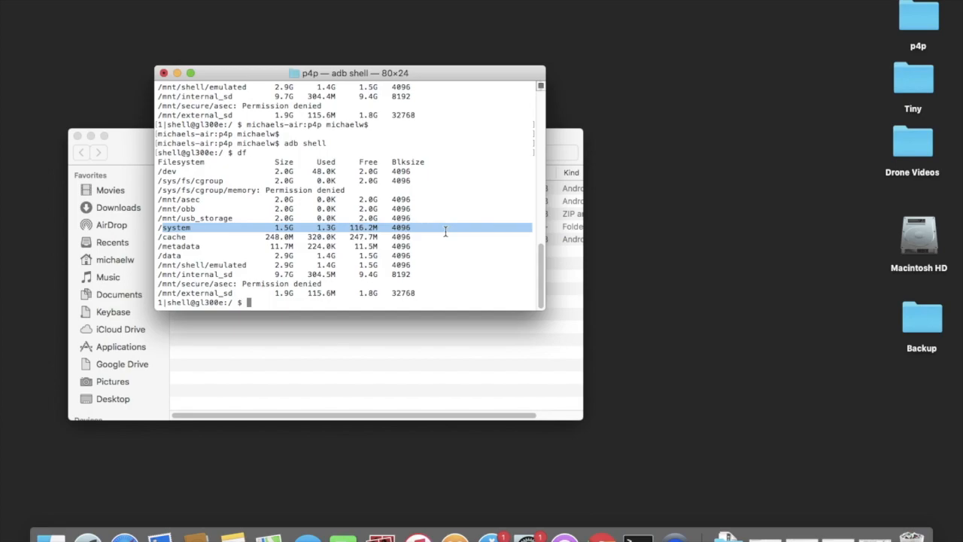
text(df)
Rerun df on the phone, leave its shell, then run df and df -h after a reconnect attempt
key(Return)
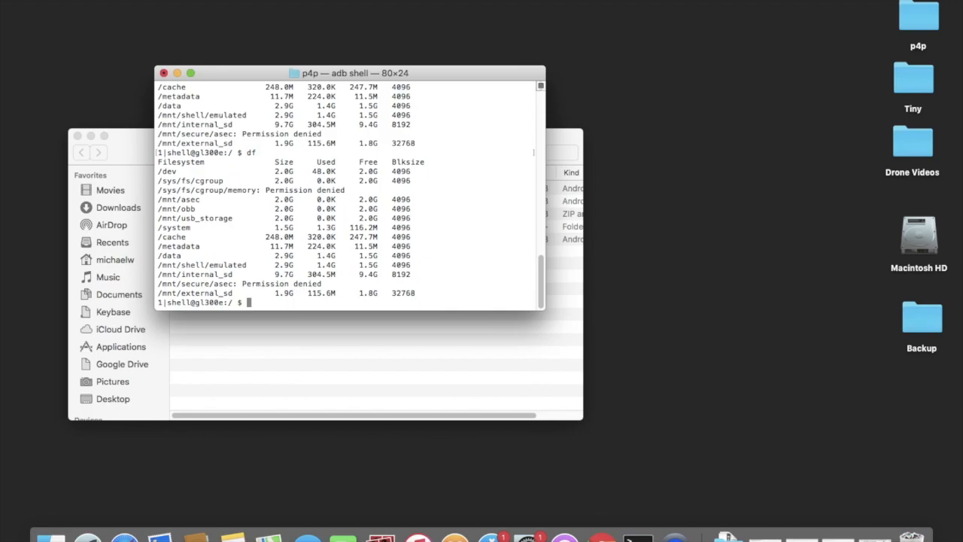
key(ctrl+d)
text(adb shell)
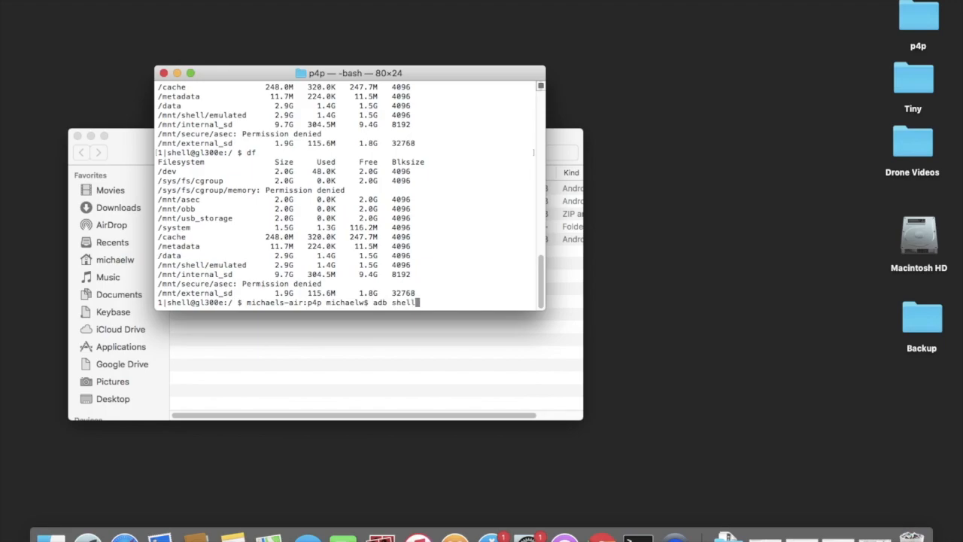
key(Return)
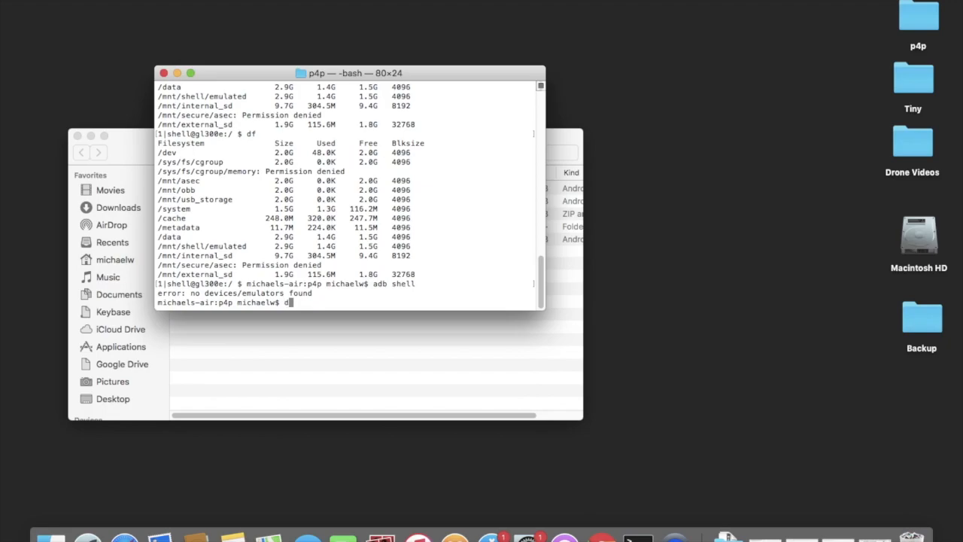
text(df)
key(Return)
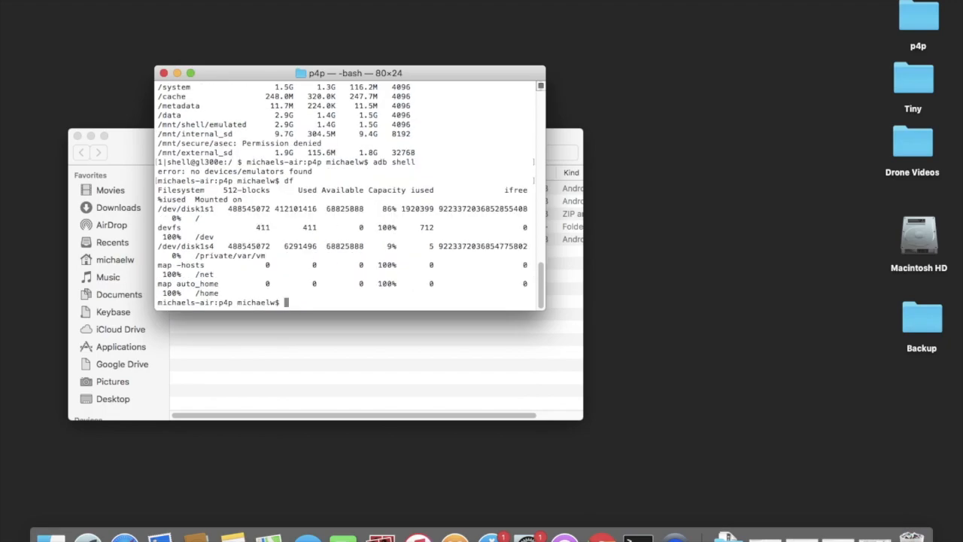
text(df -h)
key(Return)
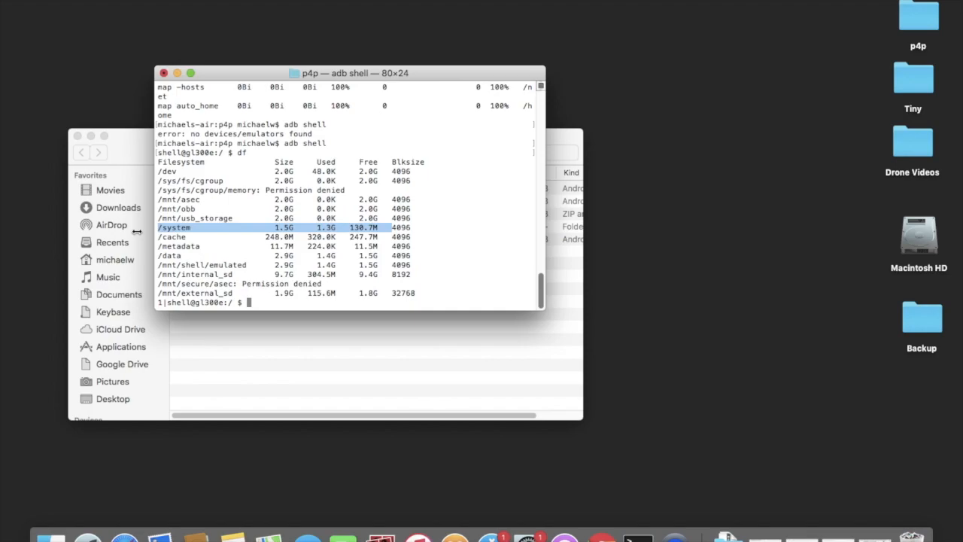
text(exit)
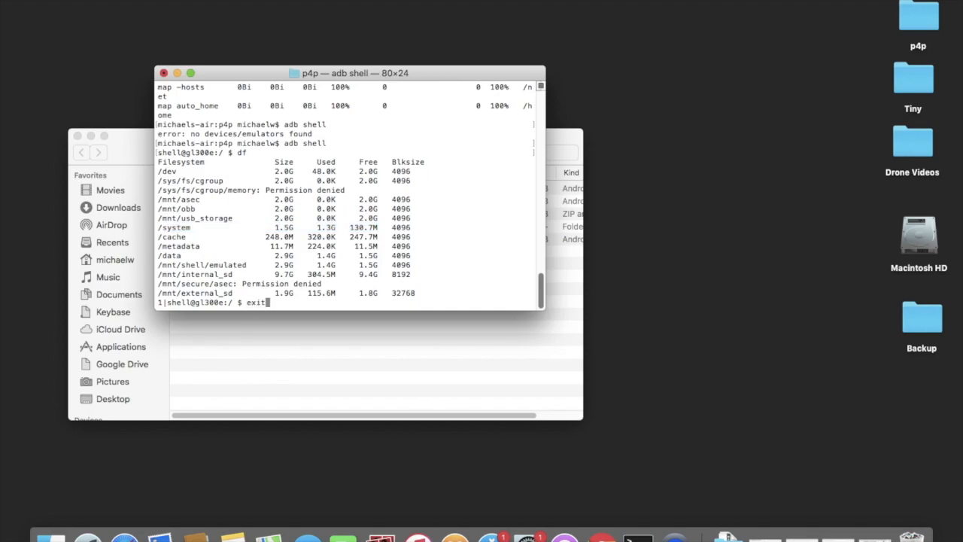
Return to the local prompt and list the folder holding the OpenGApps zip and APKs
key(Return)
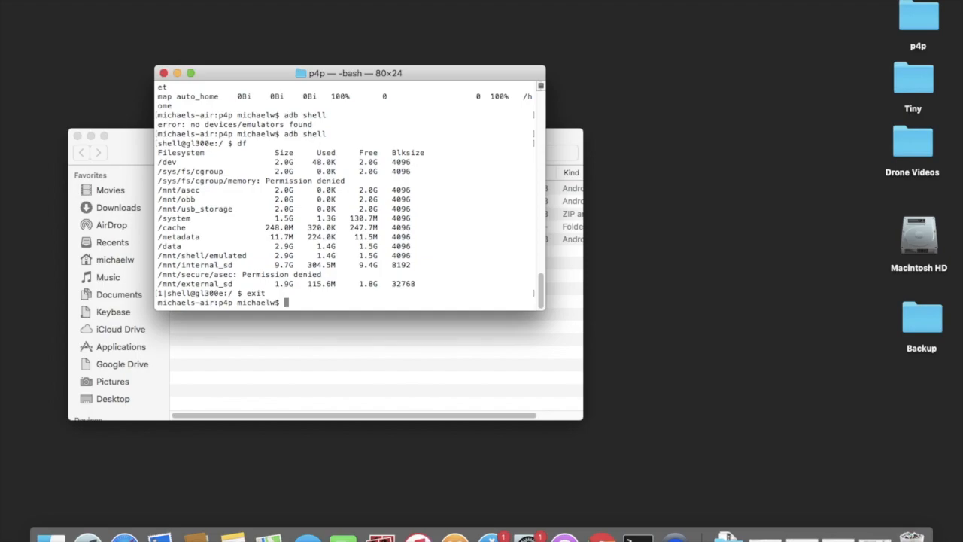
text(ls)
key(Return)
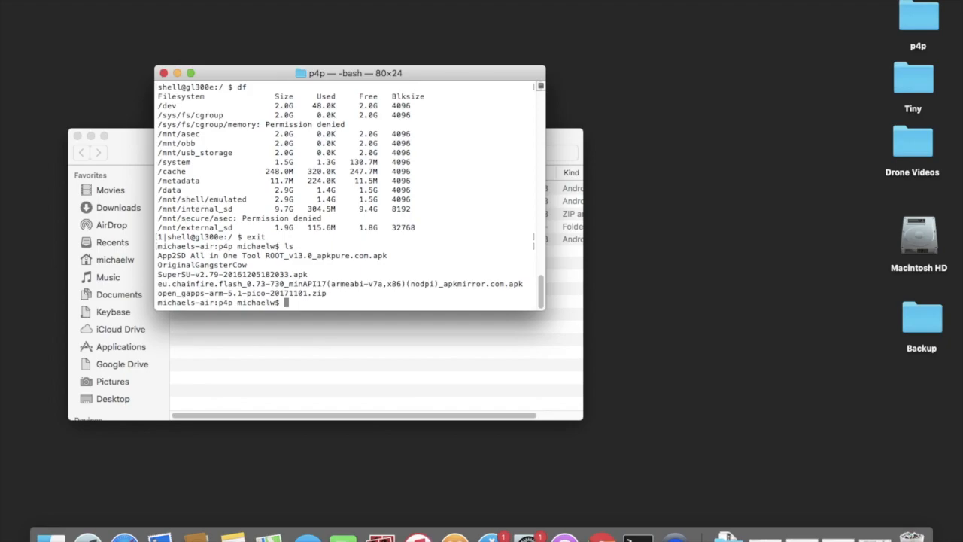
click(150, 294)
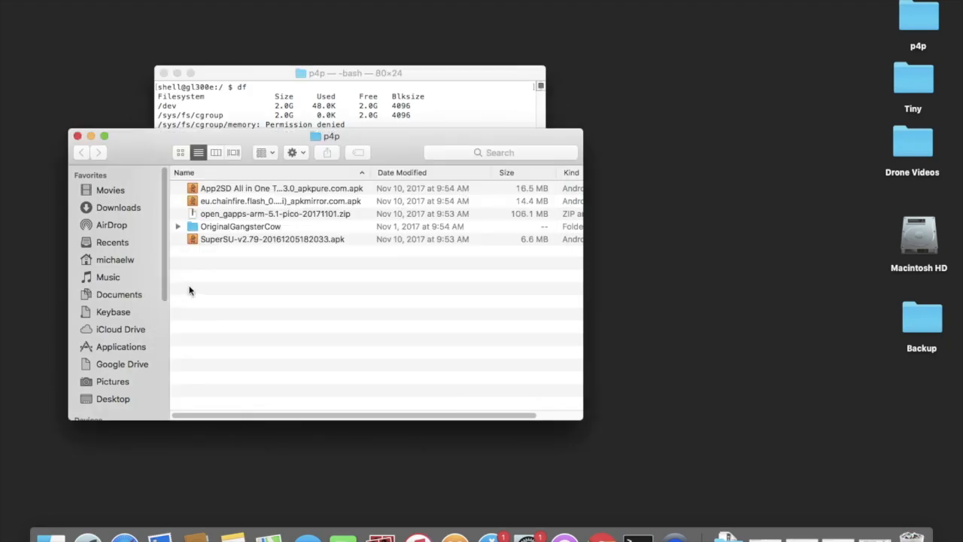
click(194, 213)
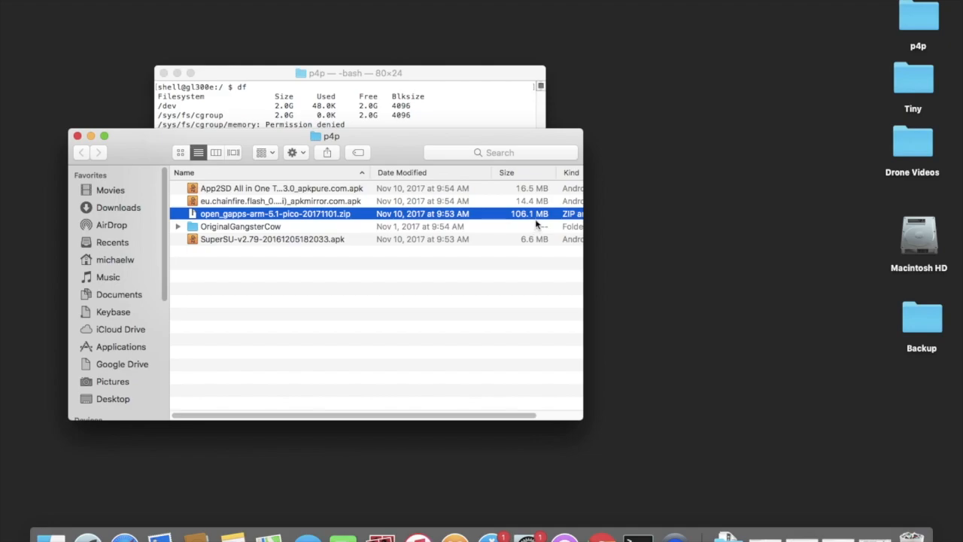
click(438, 113)
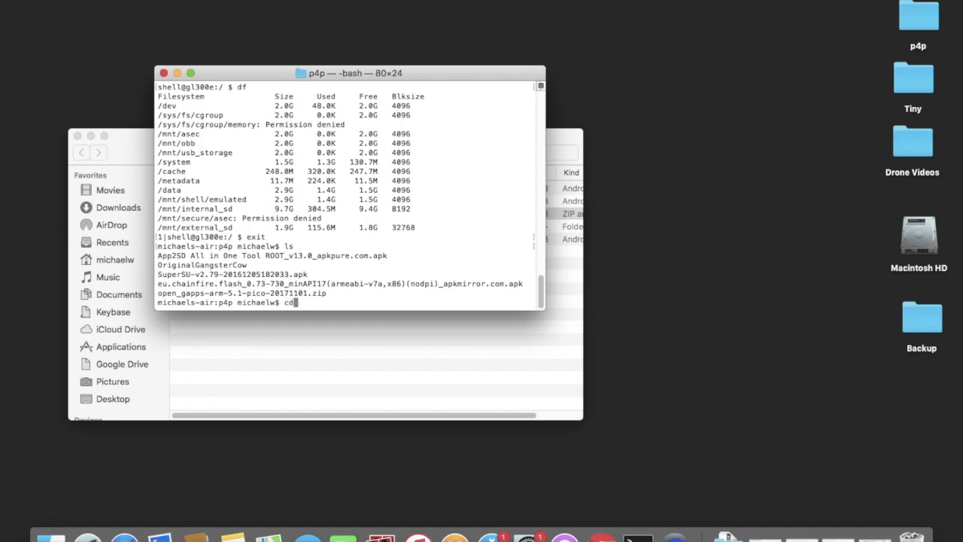
text(cd O)
Enter the OriginalGangsterCow folder, list it, and run the LastSkyCry.sh exploit script
key(Tab)
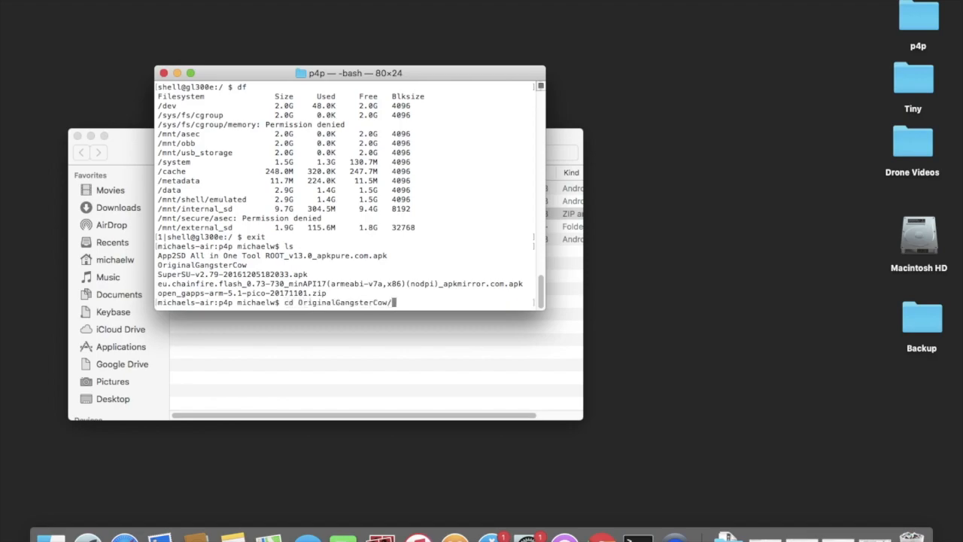
key(Return)
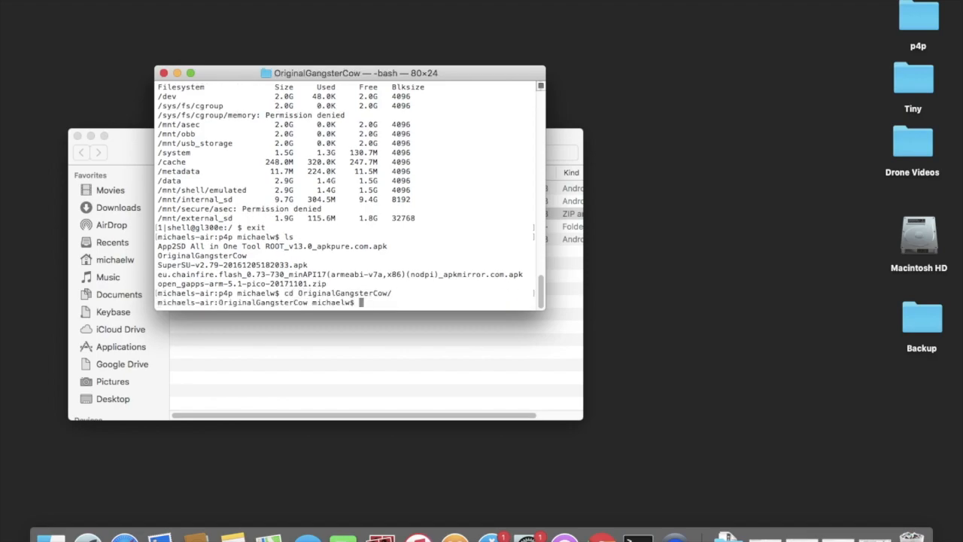
text(ls)
key(Return)
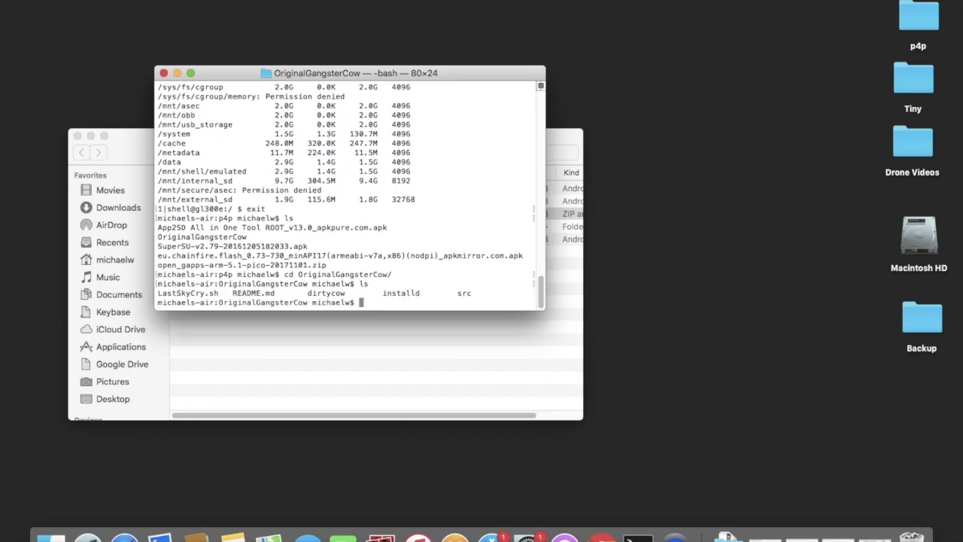
text(./La)
key(Tab)
key(Return)
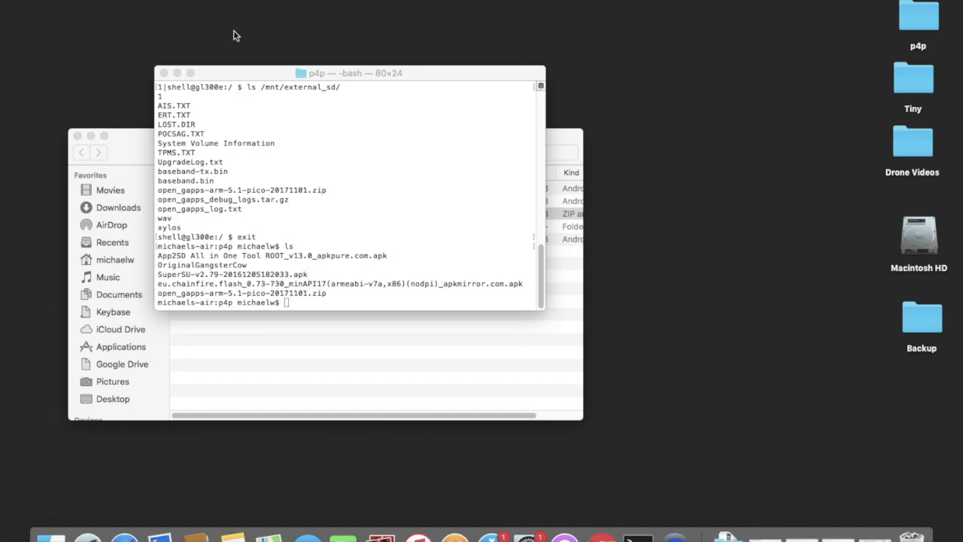
Retry adb shell until the phone connects, then list its filesystems with df
click(353, 226)
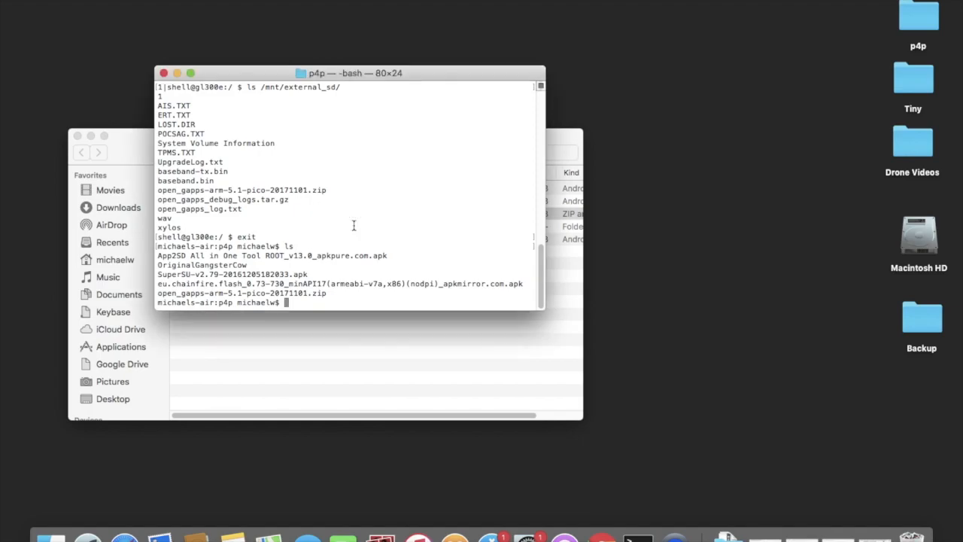
text(adb shell)
key(Return)
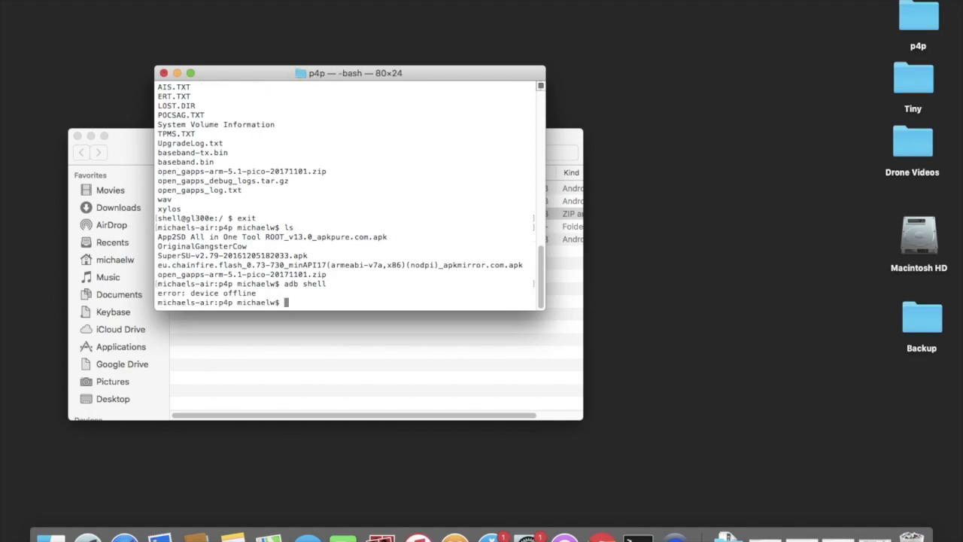
text(adb shell)
key(Return)
text(adb shell)
key(Return)
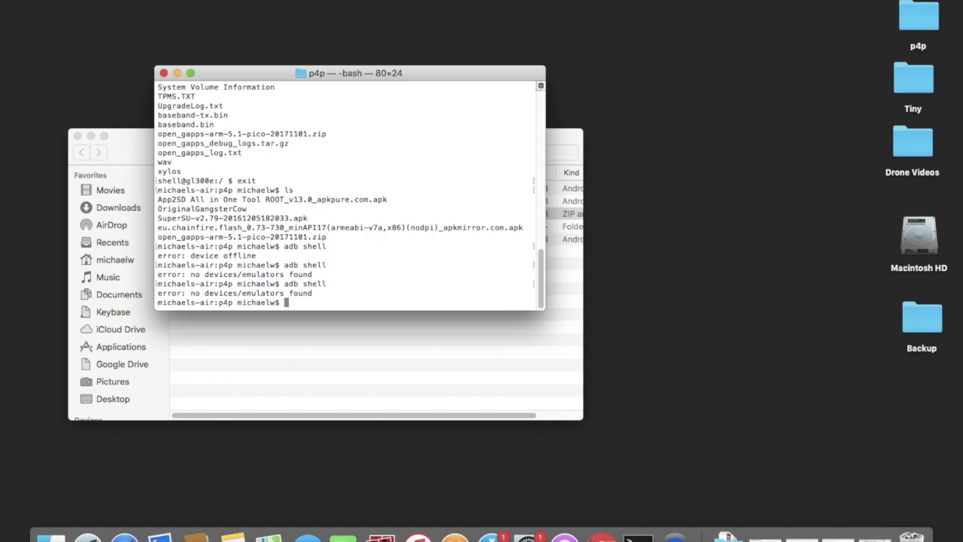
text(adb shell)
key(Return)
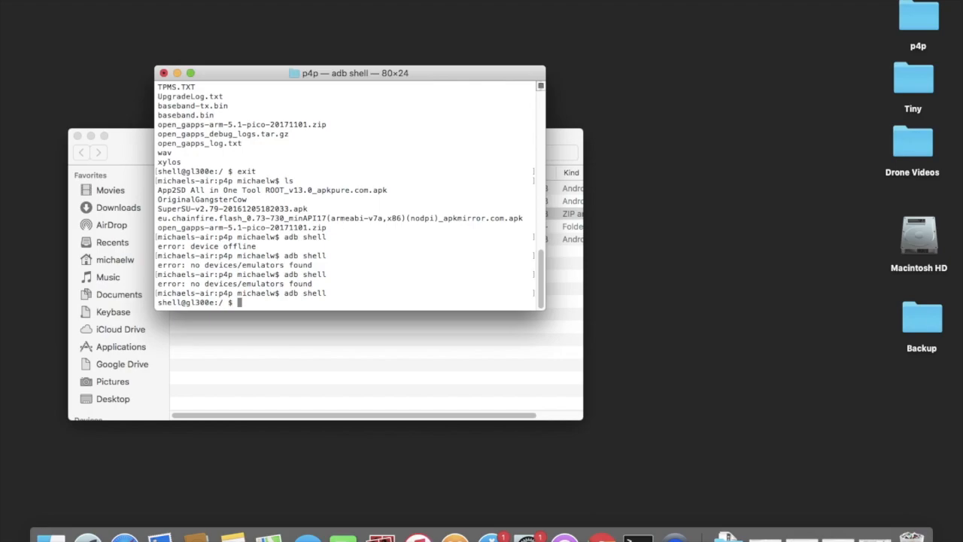
text(df)
key(Return)
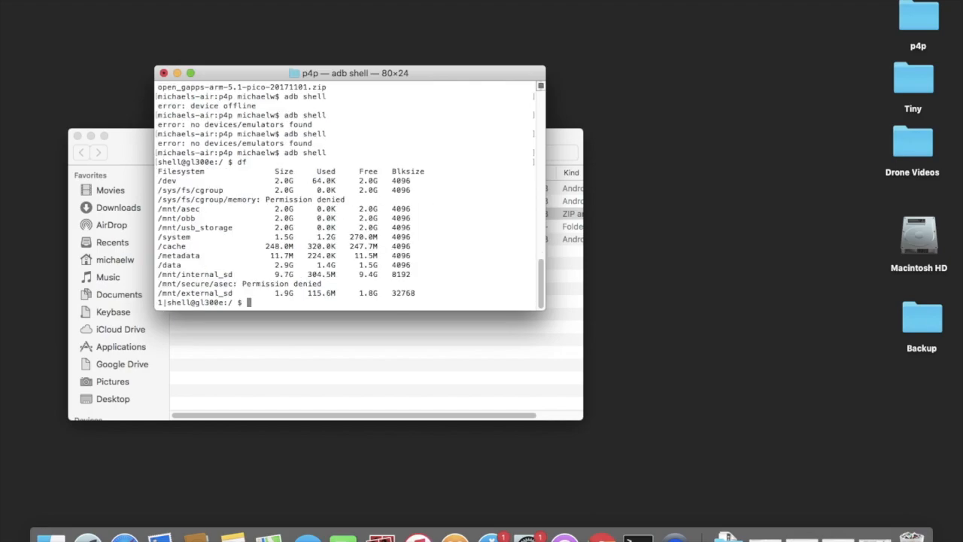
Highlight the whole /mnt/external_sd line in the df output as the SD card
click(167, 293)
drag(167, 292, 430, 296)
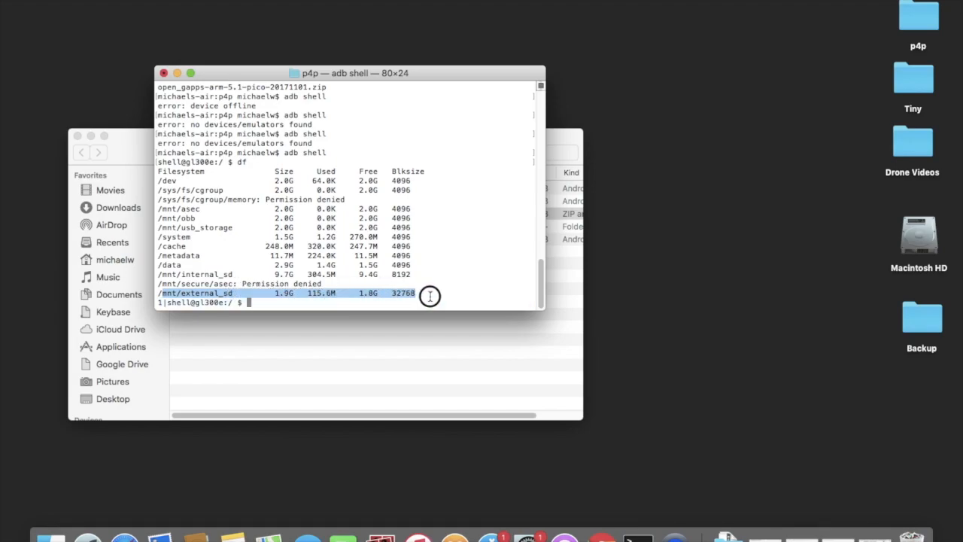
click(430, 294)
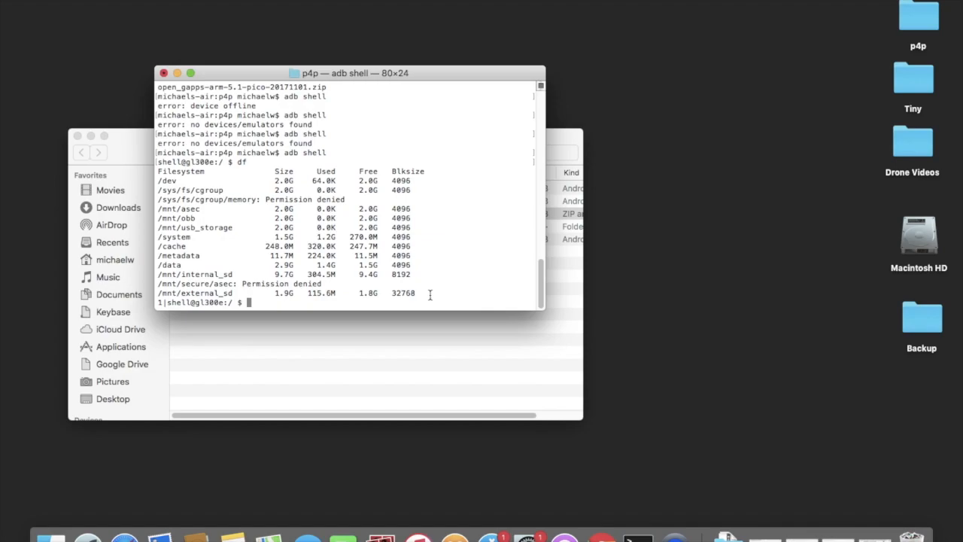
click(159, 292)
drag(159, 293, 441, 294)
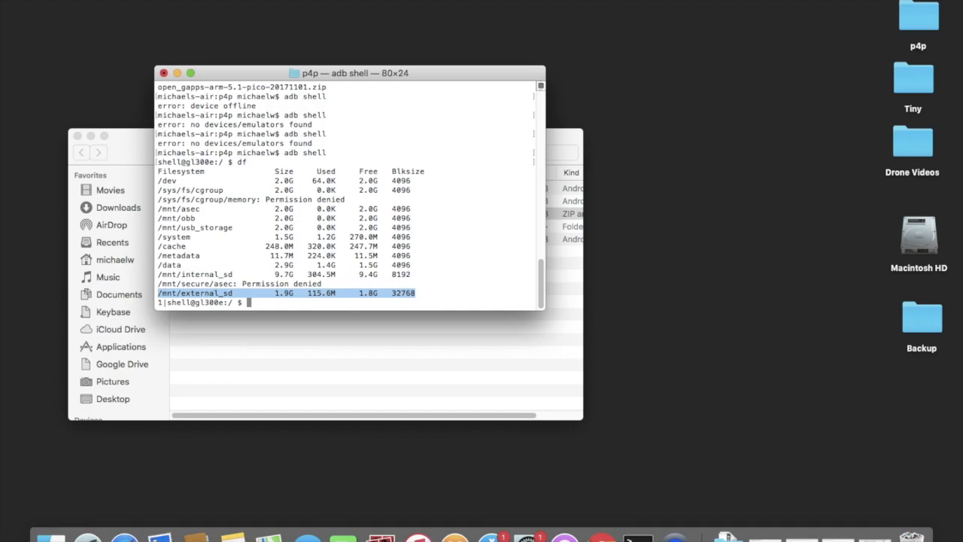
click(174, 39)
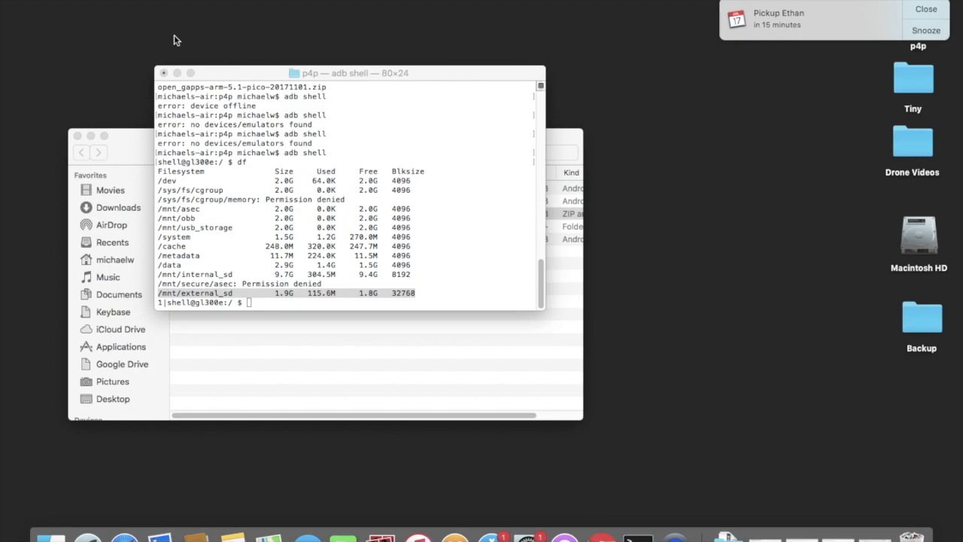
Leave the adb shell for the local p4p prompt and move the Terminal window up and left
key(ctrl+d)
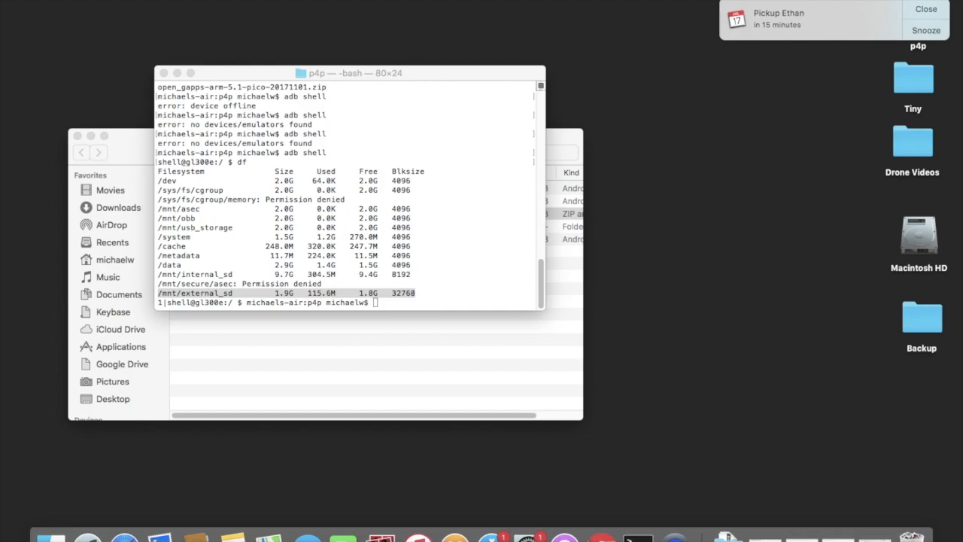
drag(307, 73, 258, 55)
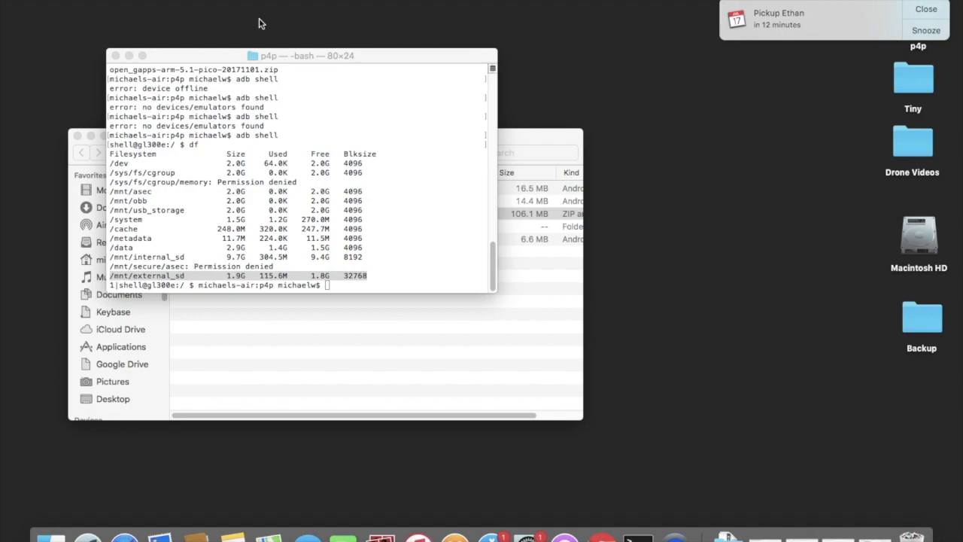